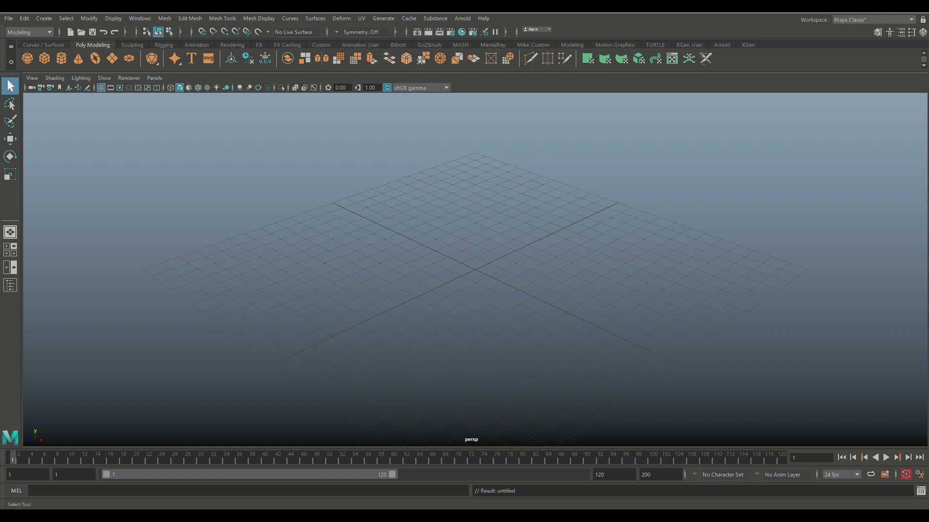
Step: Create a polygon cube and scale it along Z, X and Y into a large rectangular box
{"action": "left_click", "coordinate": [44, 58]}
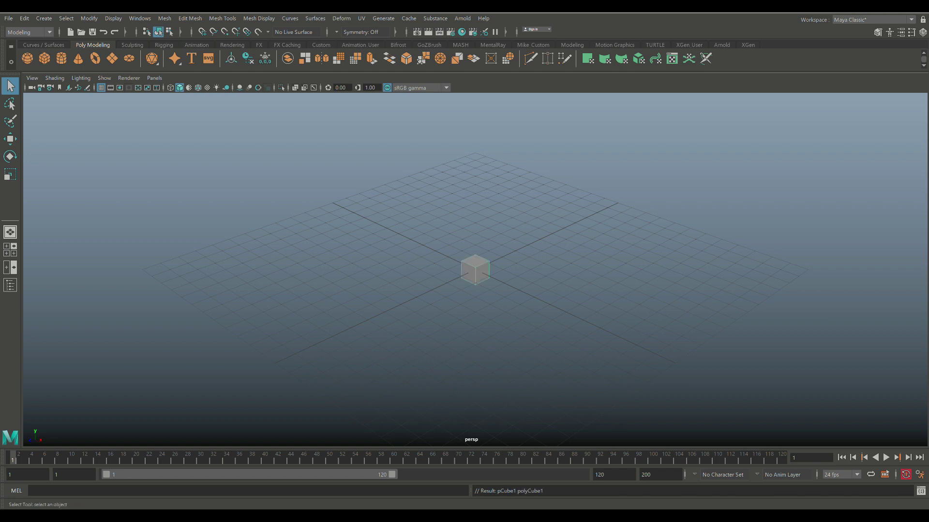
{"action": "key", "text": "f"}
{"action": "key", "text": "r"}
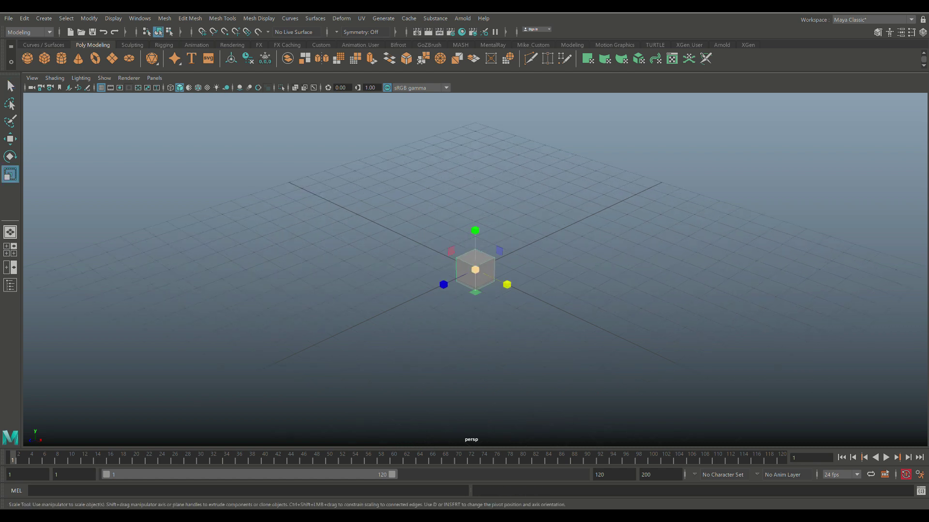
{"action": "left_click_drag", "start_coordinate": [442, 282], "coordinate": [166, 416]}
{"action": "left_click_drag", "start_coordinate": [506, 284], "coordinate": [648, 351]}
{"action": "left_click_drag", "start_coordinate": [475, 230], "coordinate": [474, 164]}
Step: In the front view, raise the box to about Y 1.268 so its base rests on the grid
{"action": "left_click", "coordinate": [10, 250]}
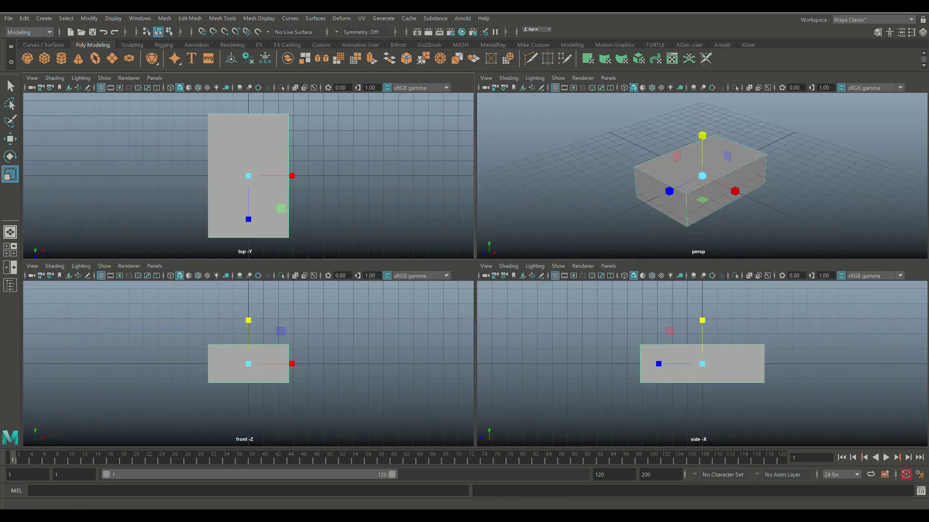
{"action": "key", "text": "space"}
{"action": "key", "text": "w"}
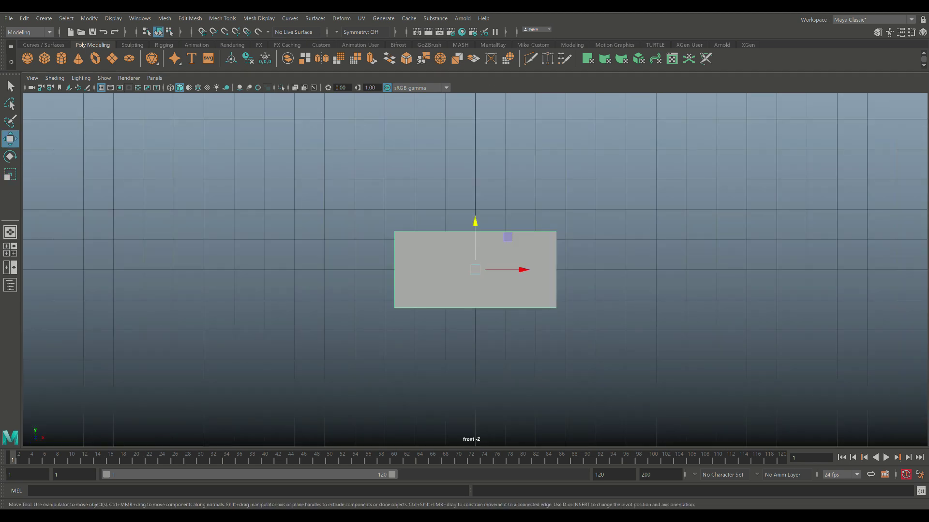
{"action": "left_click_drag", "start_coordinate": [475, 222], "coordinate": [475, 183]}
{"action": "left_click", "coordinate": [10, 250]}
{"action": "key", "text": "space"}
{"action": "scroll", "coordinate": [475, 269], "scroll_direction": "up", "scroll_amount": 1}
{"action": "left_click_drag", "start_coordinate": [475, 269], "coordinate": [459, 285], "text": "alt"}
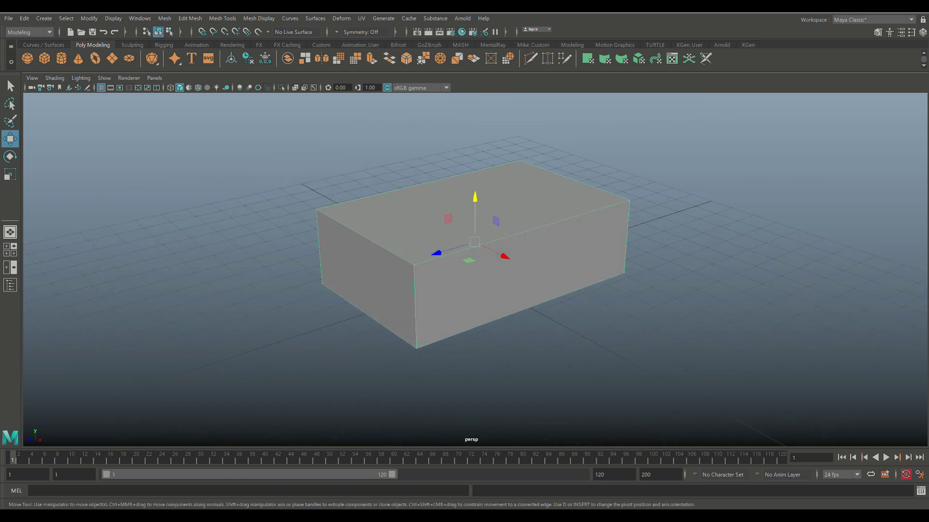
{"action": "left_click_drag", "start_coordinate": [506, 213], "coordinate": [479, 219], "text": "alt"}
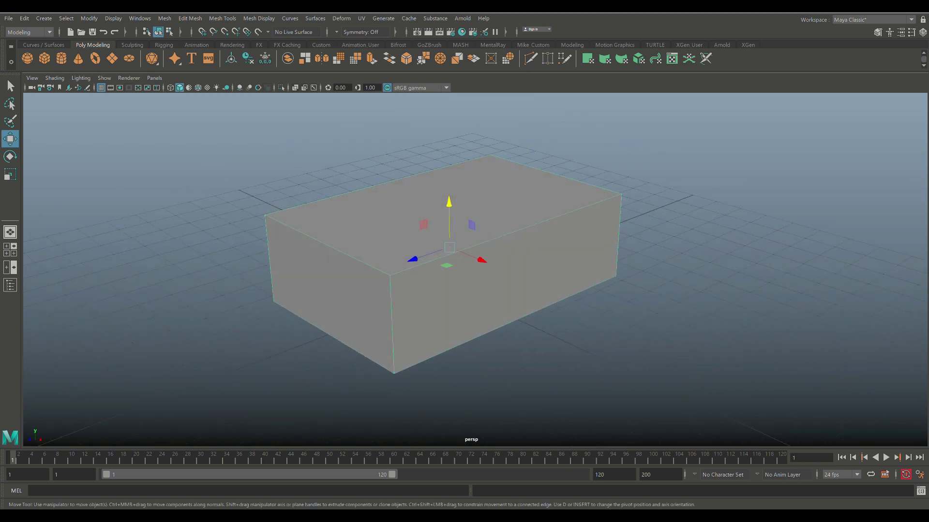
{"action": "scroll", "coordinate": [475, 269], "scroll_direction": "down", "scroll_amount": 1}
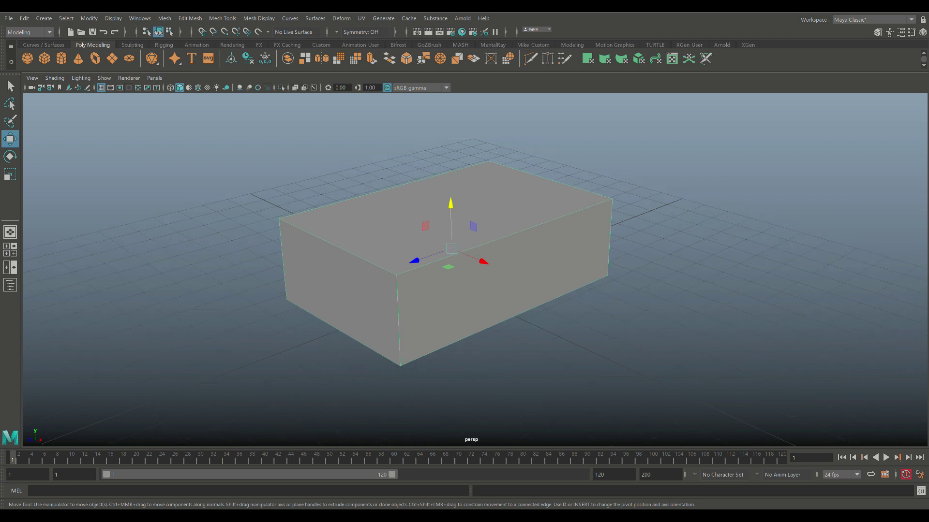
{"action": "scroll", "coordinate": [475, 269], "scroll_direction": "up", "scroll_amount": 3}
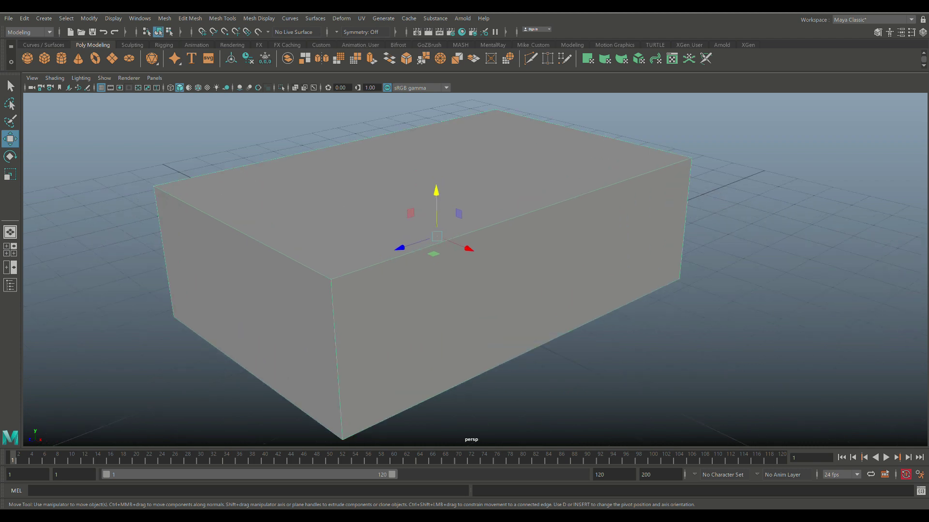
{"action": "left_click_drag", "start_coordinate": [475, 269], "coordinate": [476, 237], "text": "alt"}
{"action": "scroll", "coordinate": [475, 269], "scroll_direction": "up", "scroll_amount": 5}
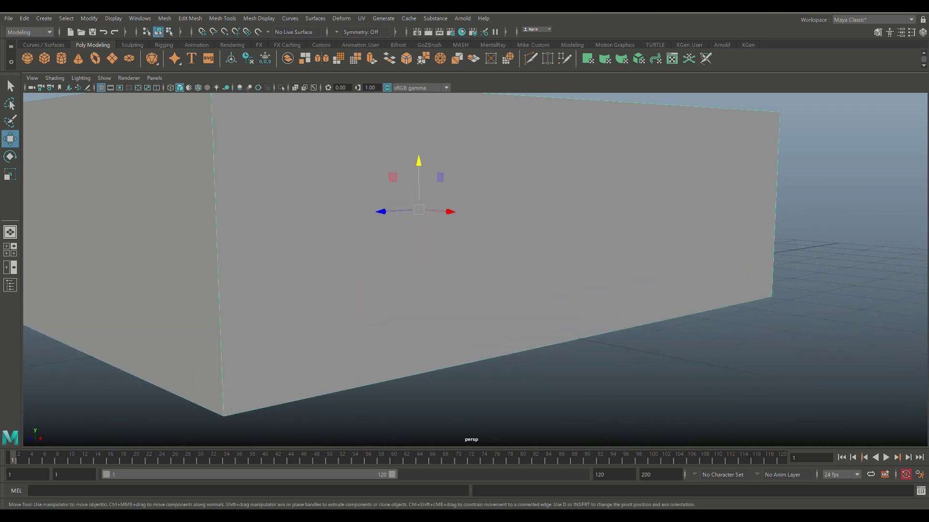
{"action": "scroll", "coordinate": [475, 269], "scroll_direction": "up", "scroll_amount": 5}
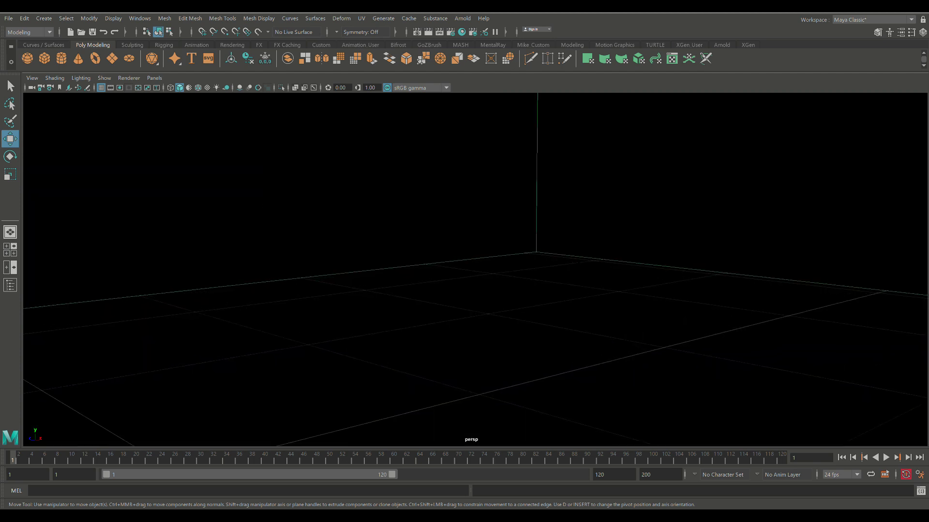
{"action": "scroll", "coordinate": [475, 270], "scroll_direction": "down", "scroll_amount": 2}
{"action": "scroll", "coordinate": [475, 269], "scroll_direction": "down", "scroll_amount": 1}
{"action": "scroll", "coordinate": [475, 269], "scroll_direction": "up", "scroll_amount": 3}
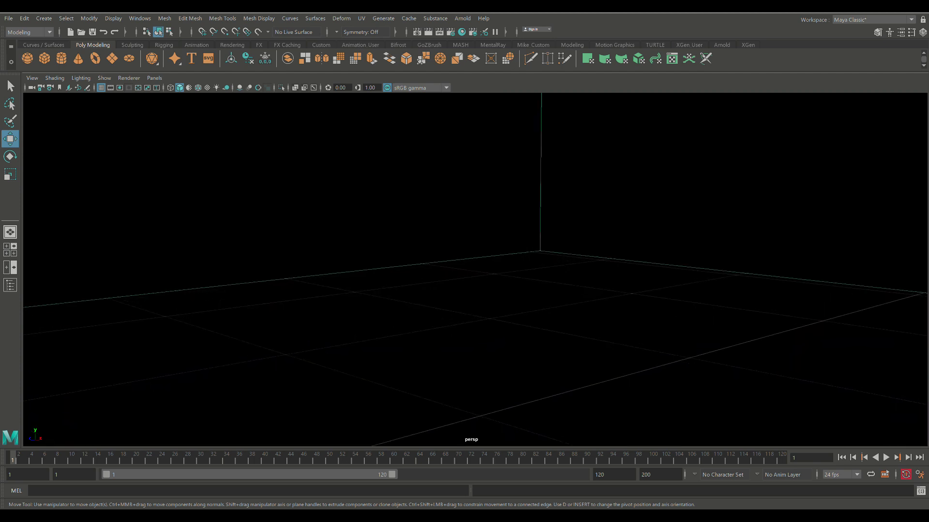
{"action": "scroll", "coordinate": [474, 269], "scroll_direction": "down", "scroll_amount": 8}
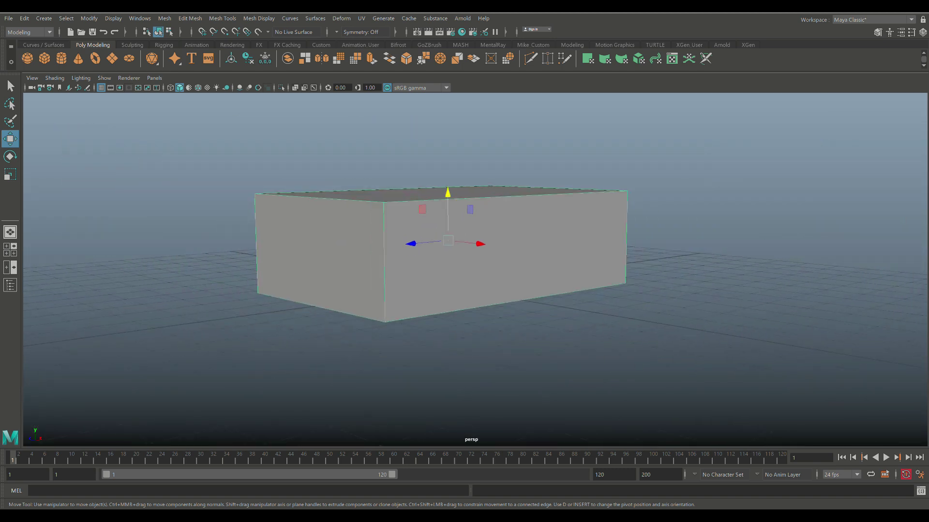
{"action": "left_click_drag", "start_coordinate": [474, 268], "coordinate": [467, 290], "text": "alt"}
{"action": "middle_click_drag", "start_coordinate": [467, 290], "coordinate": [477, 310], "text": "alt"}
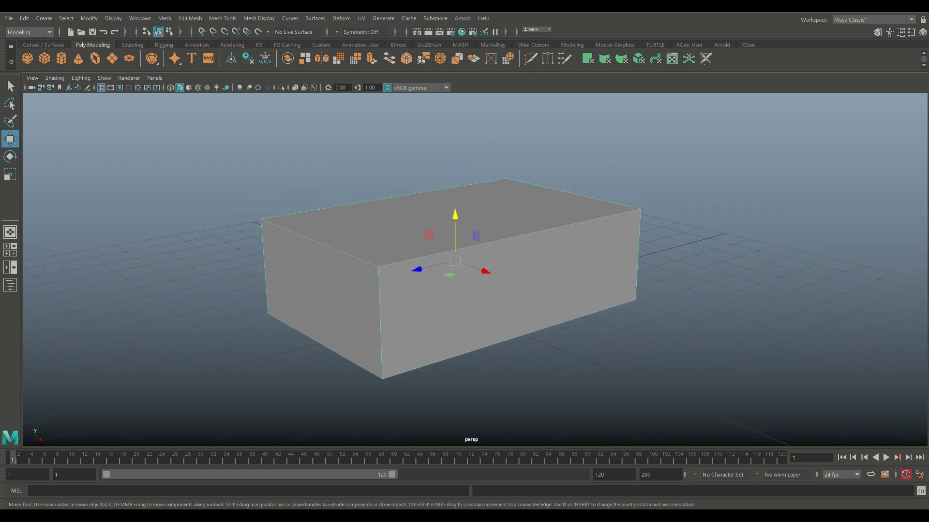
{"action": "left_click_drag", "start_coordinate": [477, 309], "coordinate": [477, 283], "text": "alt"}
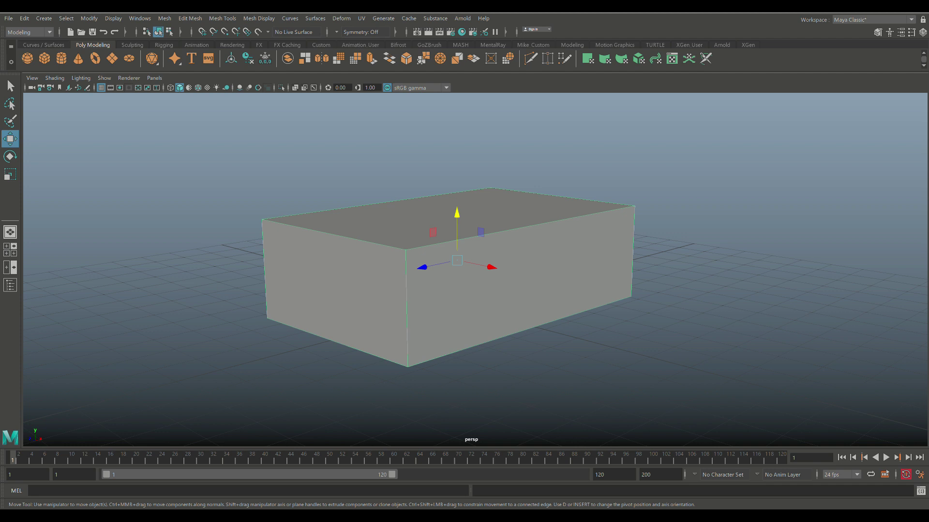
{"action": "left_click_drag", "start_coordinate": [475, 269], "coordinate": [479, 282], "text": "alt"}
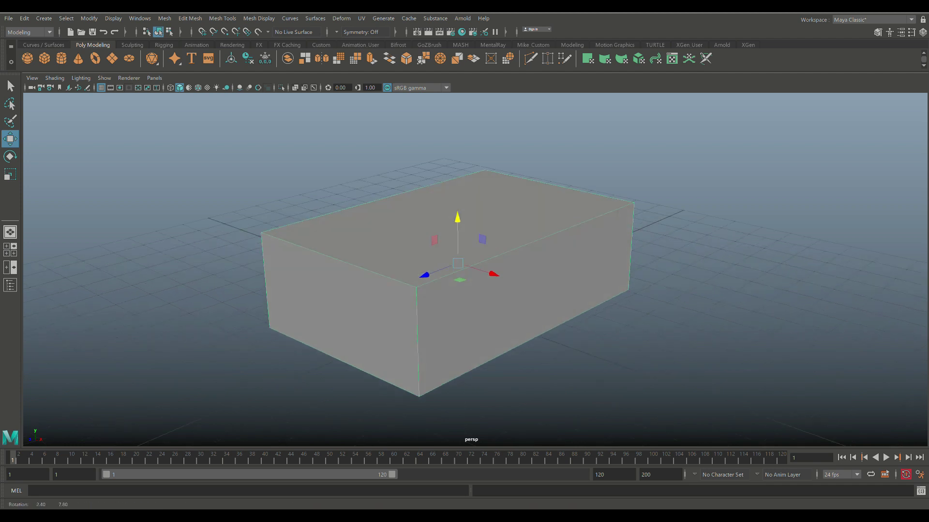
{"action": "middle_click_drag", "start_coordinate": [479, 282], "coordinate": [449, 276], "text": "alt"}
{"action": "scroll", "coordinate": [448, 275], "scroll_direction": "up", "scroll_amount": 2}
{"action": "mouse_move", "coordinate": [449, 276]}
{"action": "left_mouse_down", "text": "alt"}
{"action": "mouse_move", "coordinate": [441, 269]}
{"action": "mouse_move", "coordinate": [441, 277]}
{"action": "left_mouse_up", "text": "alt"}
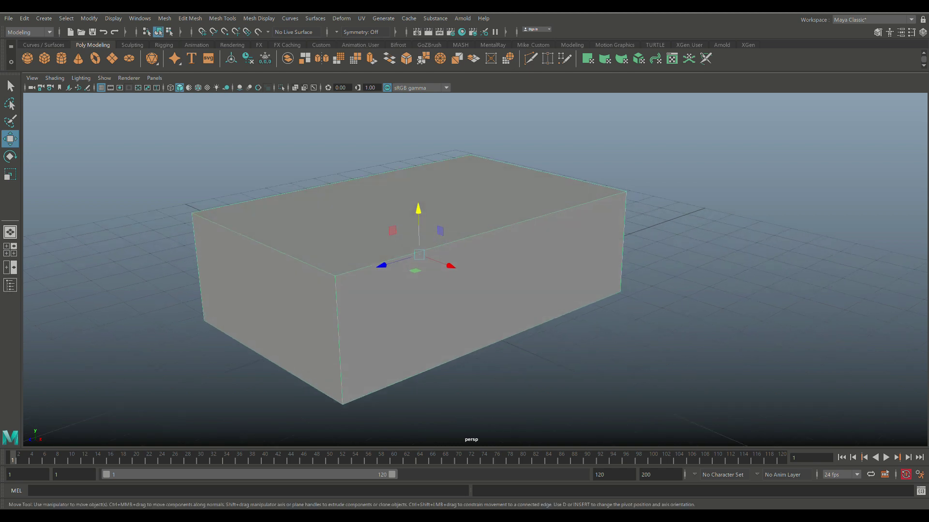
Step: Show the box's attributes and its lambert1 material settings, recentring the view on the box
{"action": "key", "text": "ctrl+a"}
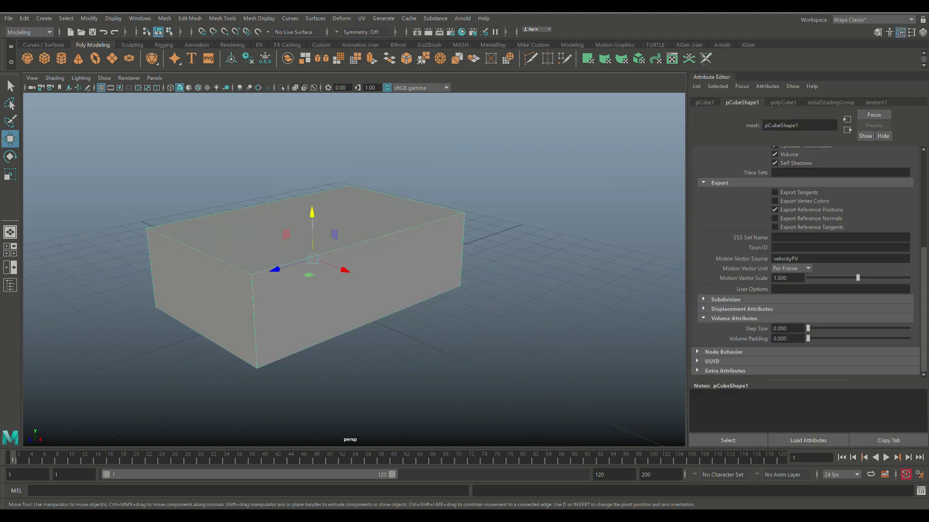
{"action": "left_click", "coordinate": [876, 102]}
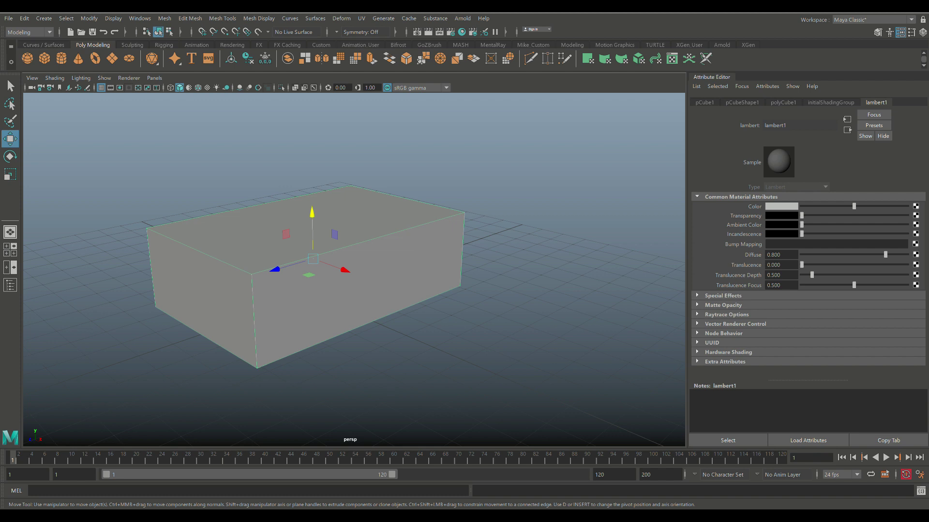
{"action": "middle_click_drag", "start_coordinate": [358, 261], "coordinate": [413, 270], "text": "alt"}
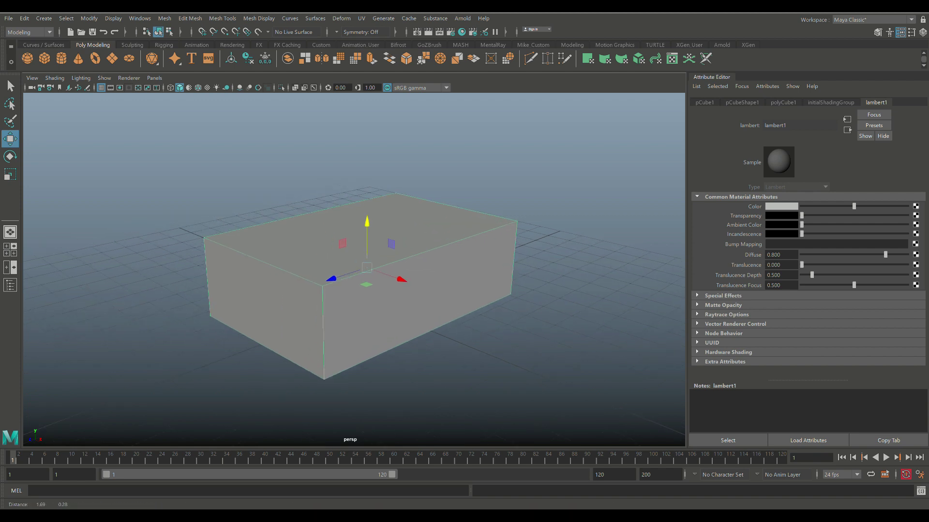
{"action": "scroll", "coordinate": [413, 270], "scroll_direction": "up", "scroll_amount": 1}
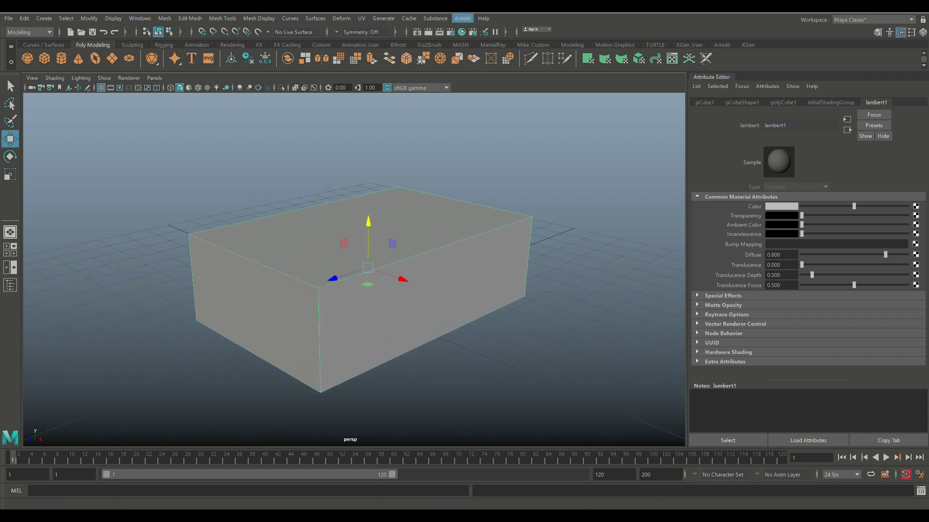
Step: Add an Arnold Skydome light, aiSkyDomeLight1, to the scene
{"action": "left_click", "coordinate": [462, 18]}
{"action": "mouse_move", "coordinate": [472, 67]}
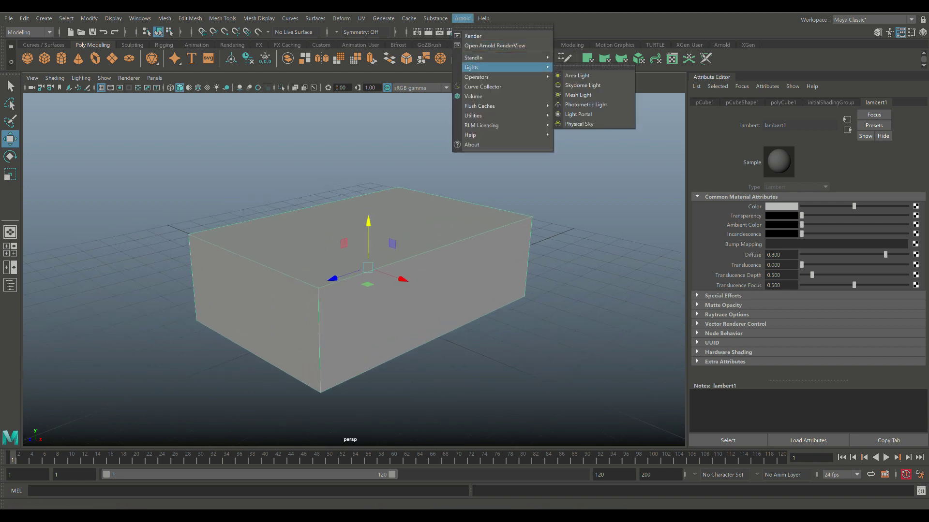
{"action": "left_click", "coordinate": [582, 85]}
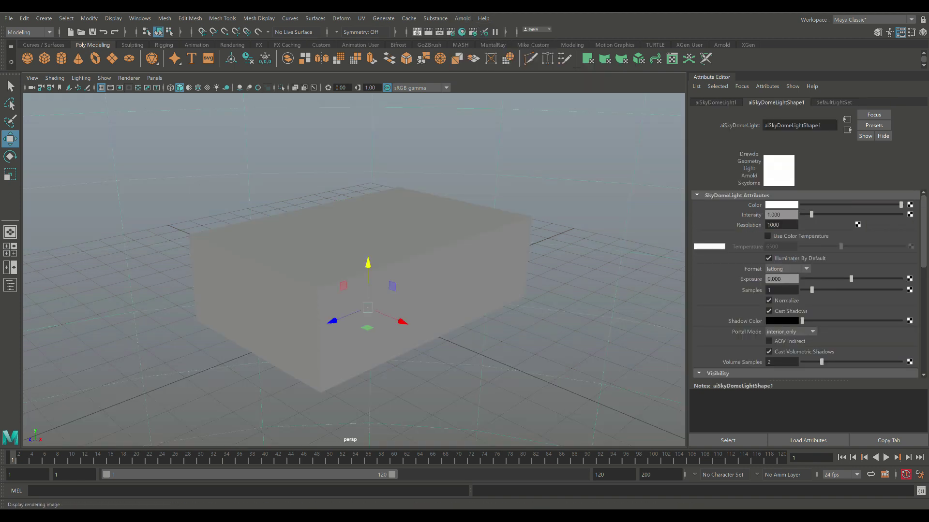
Step: Run an interactive Arnold render of the box, then close the render window
{"action": "left_click", "coordinate": [440, 32]}
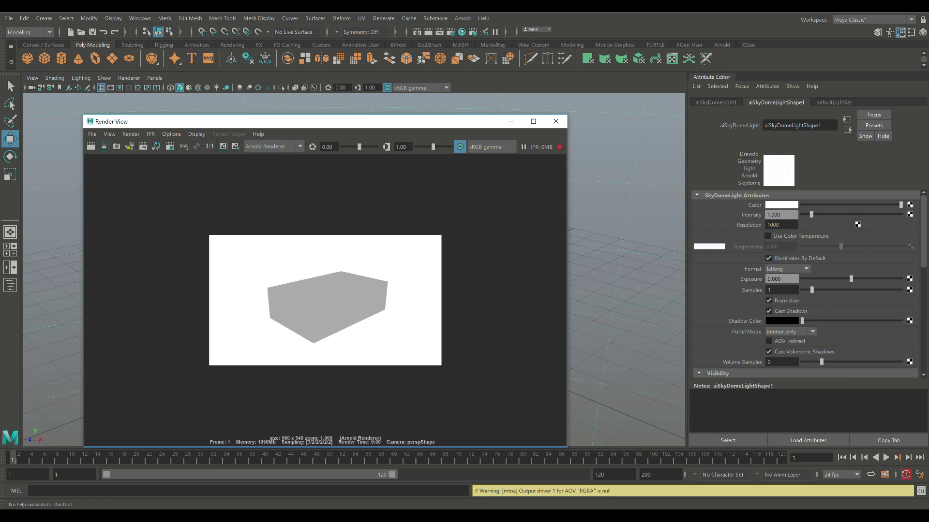
{"action": "left_click", "coordinate": [556, 121]}
{"action": "scroll", "coordinate": [369, 283], "scroll_direction": "up", "scroll_amount": 3}
{"action": "scroll", "coordinate": [369, 283], "scroll_direction": "down", "scroll_amount": 4}
{"action": "scroll", "coordinate": [369, 283], "scroll_direction": "up", "scroll_amount": 3}
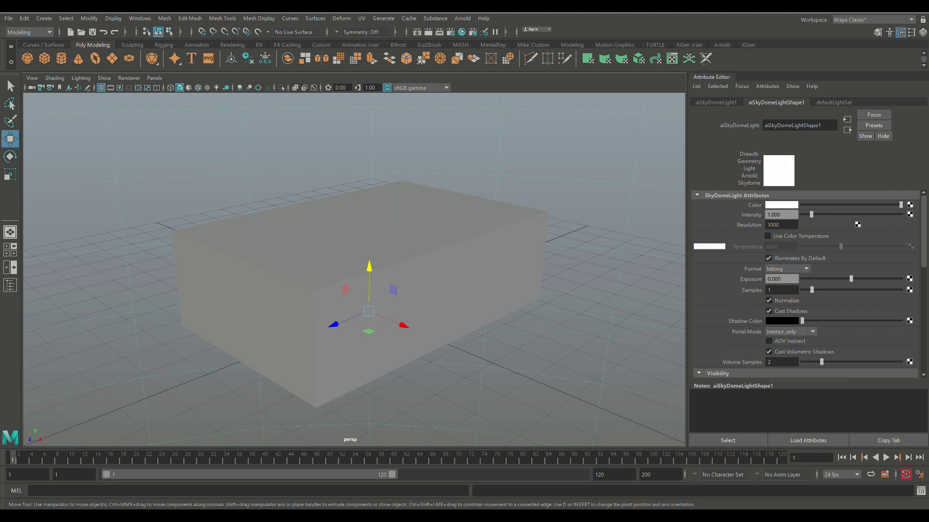
Step: Break lambert1's Surface material connection on the box's initialShadingGroup
{"action": "key", "text": "ctrl+z"}
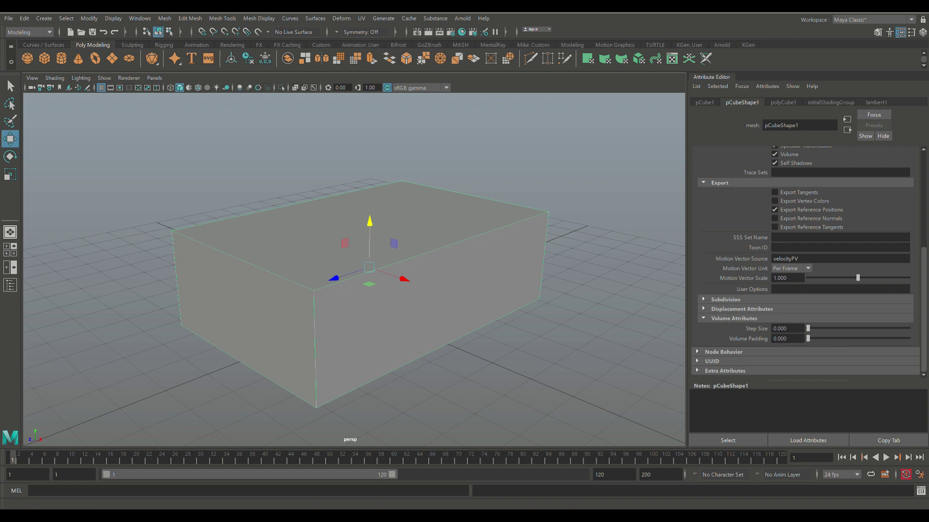
{"action": "left_click", "coordinate": [876, 102]}
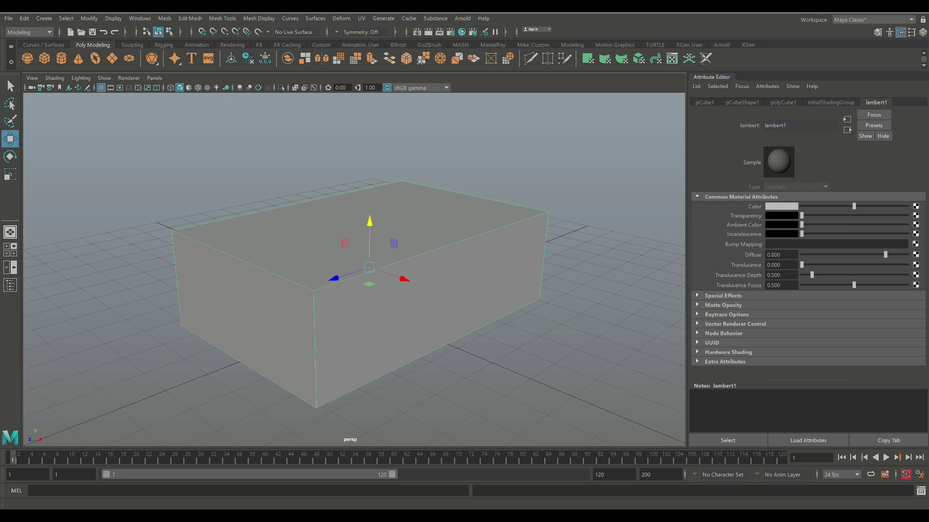
{"action": "left_click", "coordinate": [830, 103]}
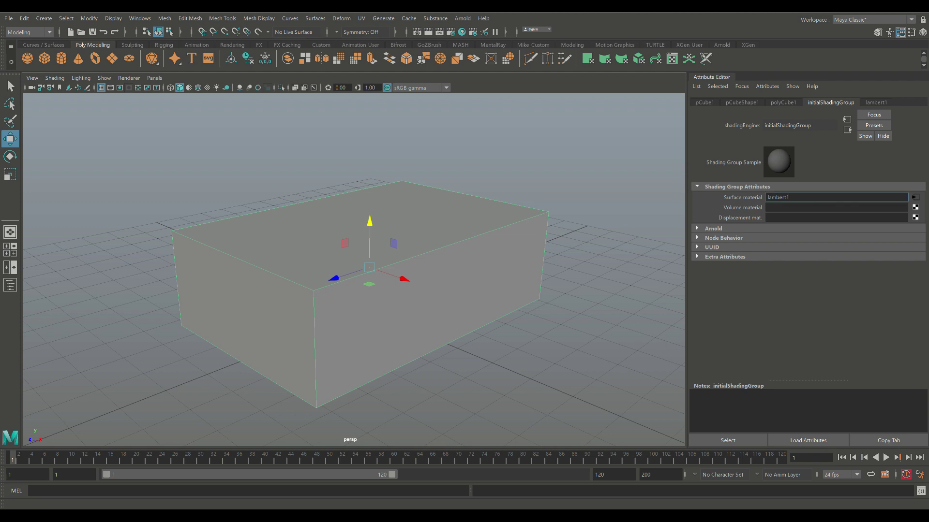
{"action": "right_click", "coordinate": [767, 198]}
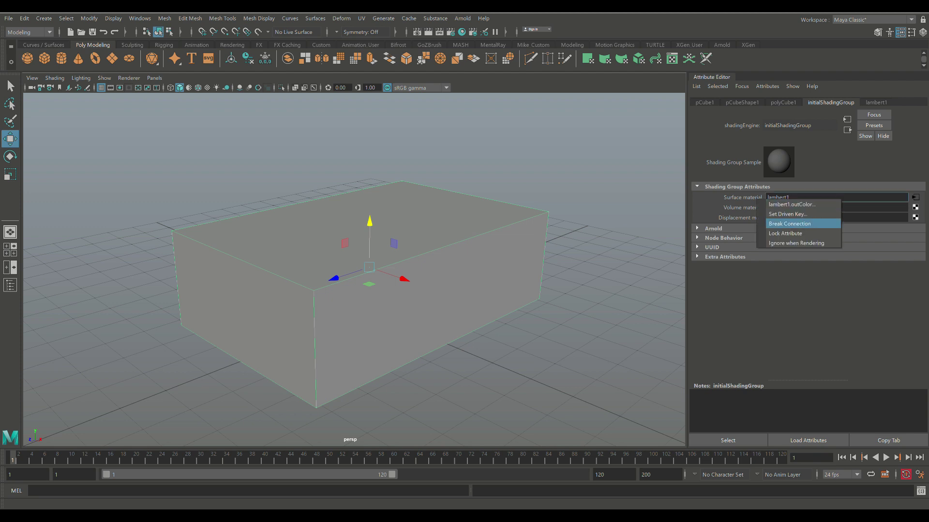
{"action": "left_click", "coordinate": [789, 223]}
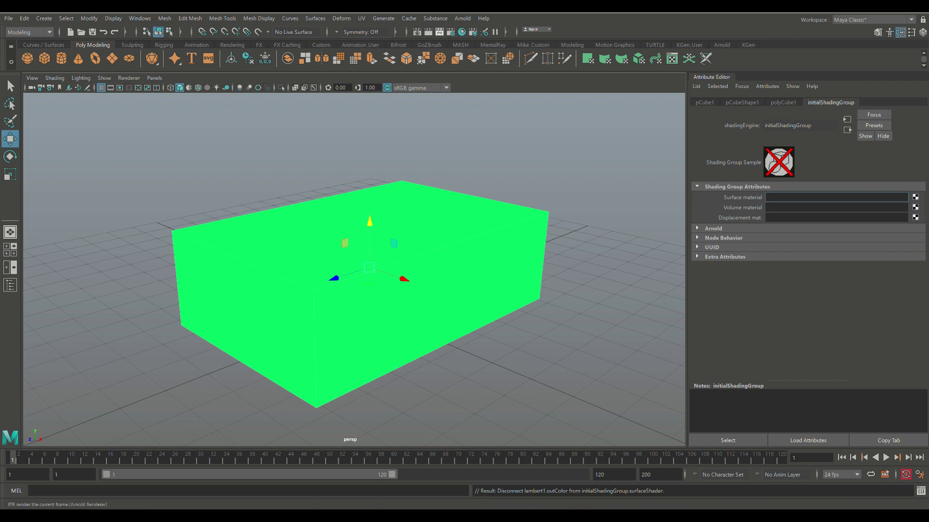
{"action": "left_click", "coordinate": [439, 32]}
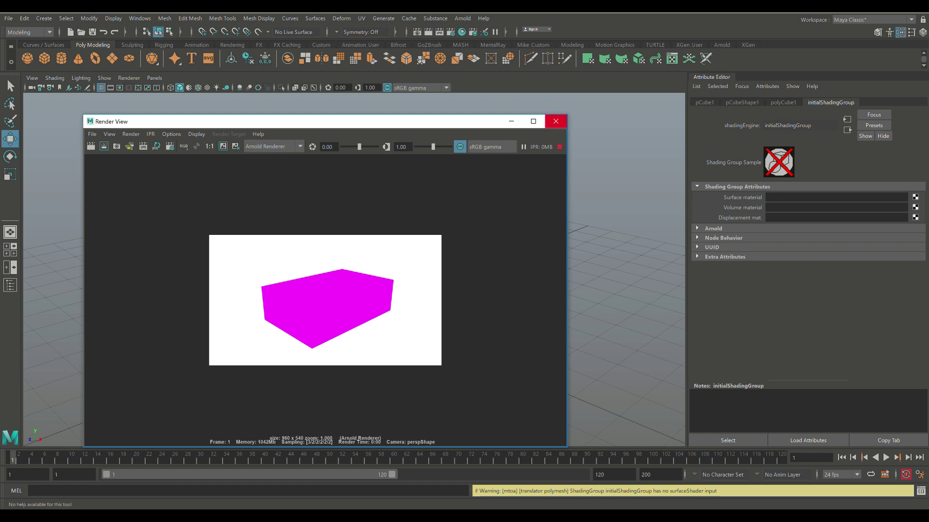
{"action": "left_click", "coordinate": [555, 121]}
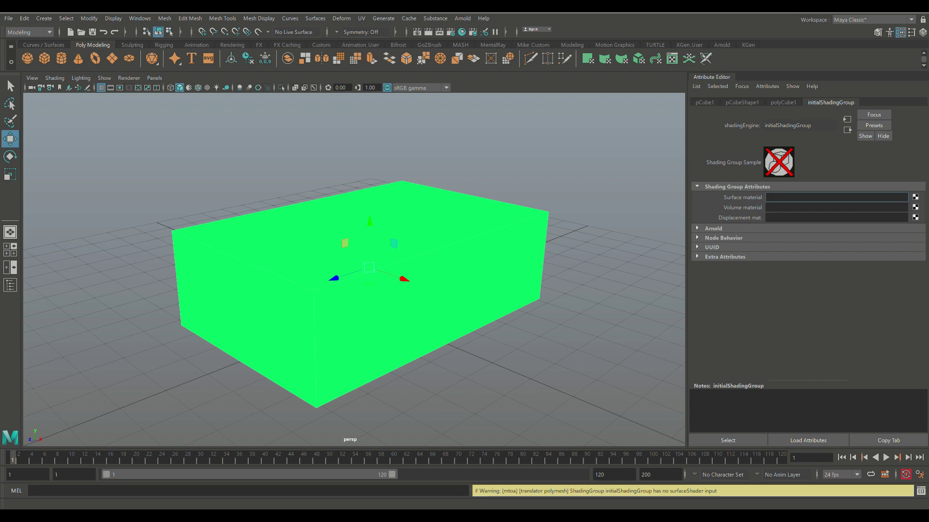
Step: Create an Arnold aiStandardVolume as initialShadingGroup's Volume material and launch an IPR render
{"action": "left_click", "coordinate": [915, 207]}
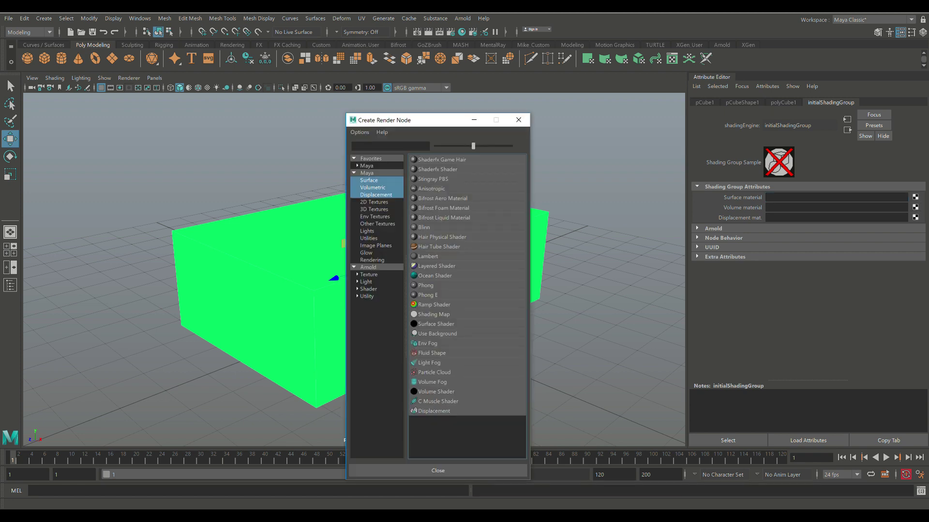
{"action": "left_click", "coordinate": [368, 267]}
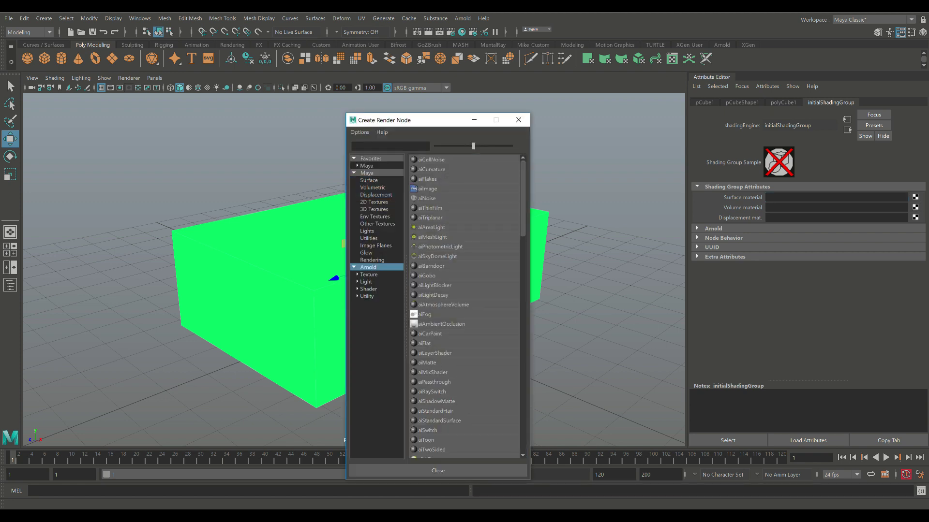
{"action": "scroll", "coordinate": [435, 382], "scroll_direction": "down", "scroll_amount": 6}
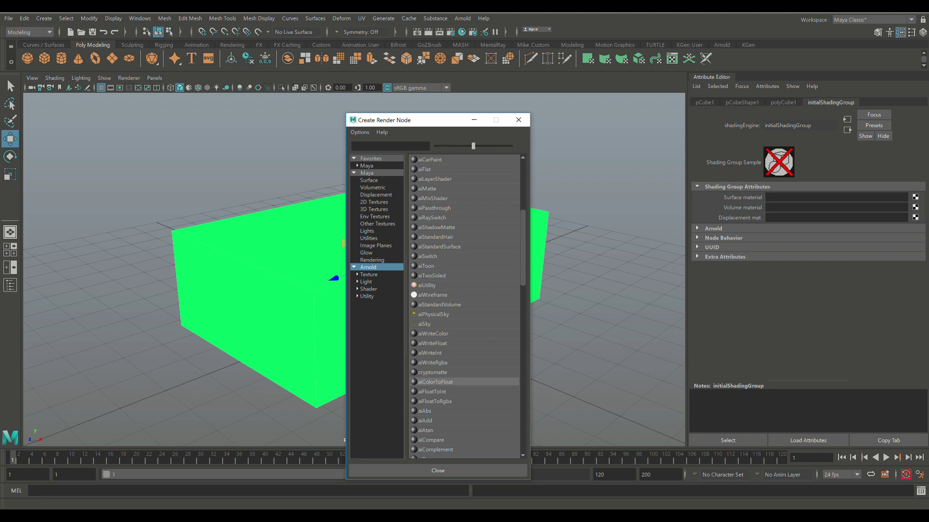
{"action": "left_click", "coordinate": [439, 305]}
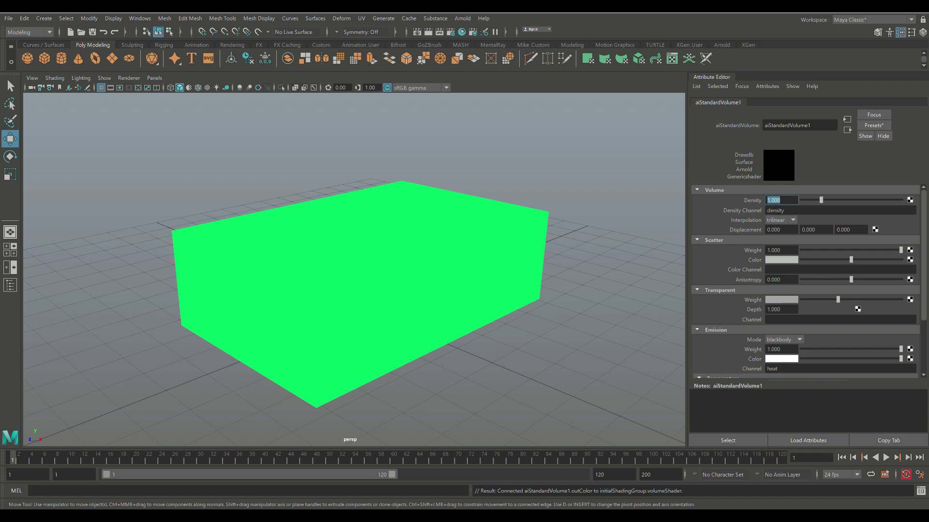
{"action": "left_click", "coordinate": [439, 32]}
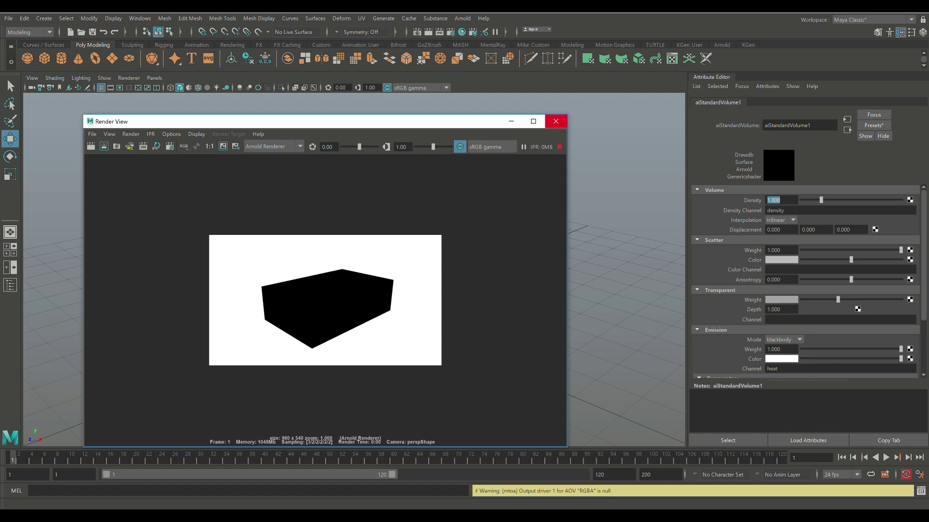
Step: Close the black-box Render View and reselect the cube to show pCubeShape1's volume attributes
{"action": "left_click", "coordinate": [555, 120]}
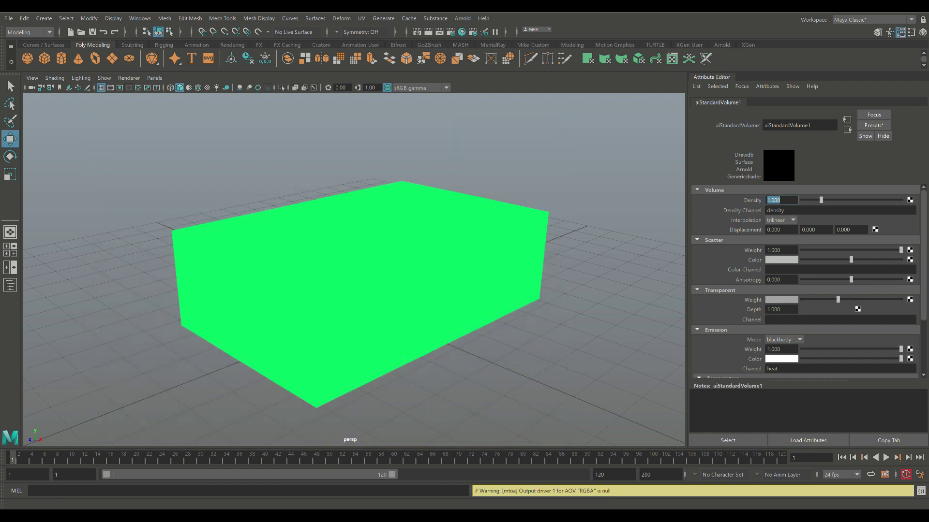
{"action": "left_click", "coordinate": [426, 262]}
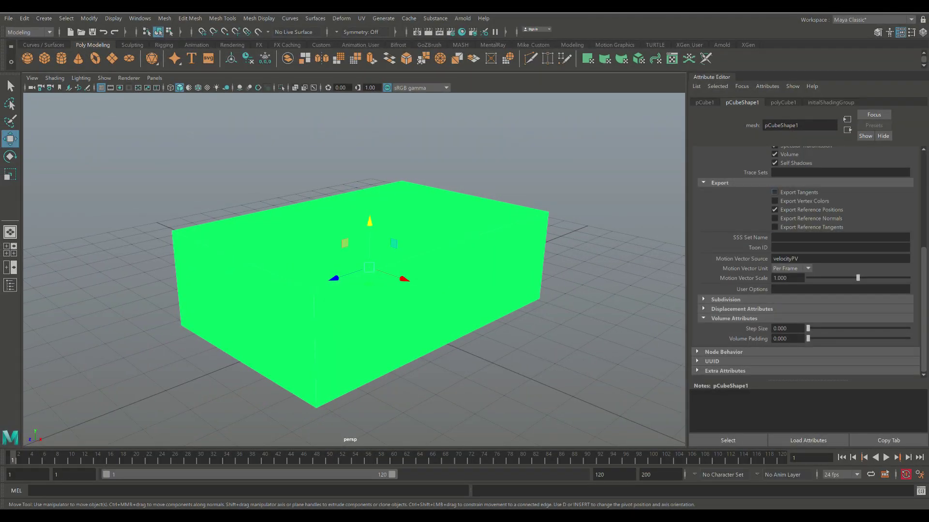
Step: Enter Step Size 0.2 and Volume Padding 1 in pCubeShape1's Volume Attributes
{"action": "scroll", "coordinate": [805, 261], "scroll_direction": "up", "scroll_amount": 5}
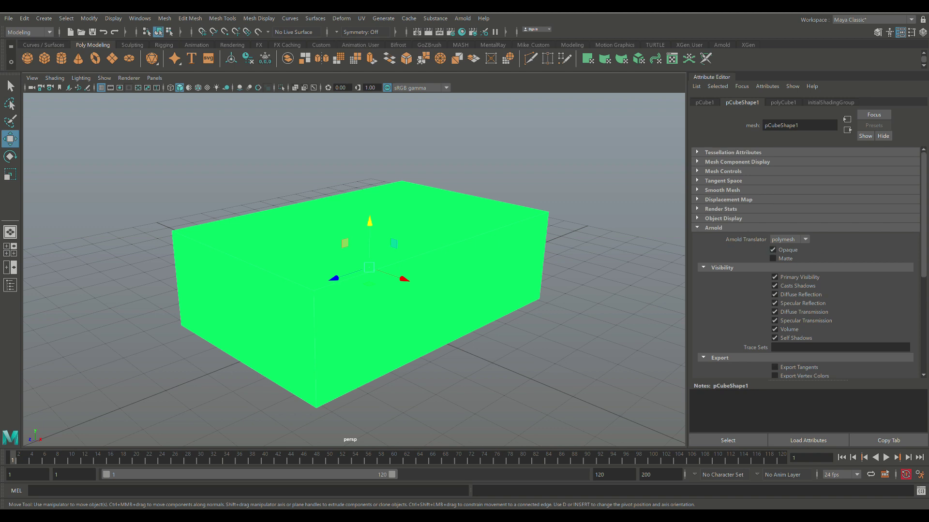
{"action": "scroll", "coordinate": [805, 261], "scroll_direction": "down", "scroll_amount": 5}
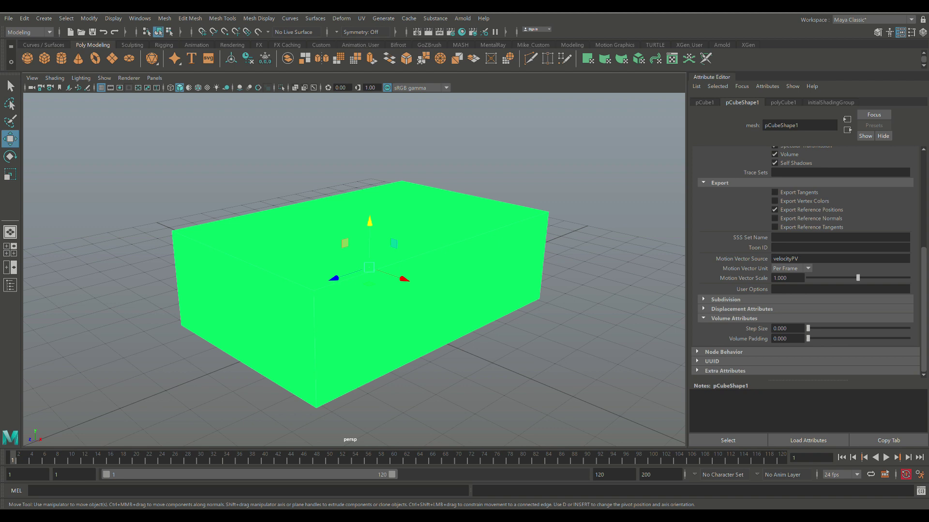
{"action": "left_click_drag", "start_coordinate": [791, 329], "coordinate": [772, 329]}
{"action": "type", "text": "0.2"}
{"action": "key", "text": "Tab"}
{"action": "type", "text": "1"}
{"action": "key", "text": "Return"}
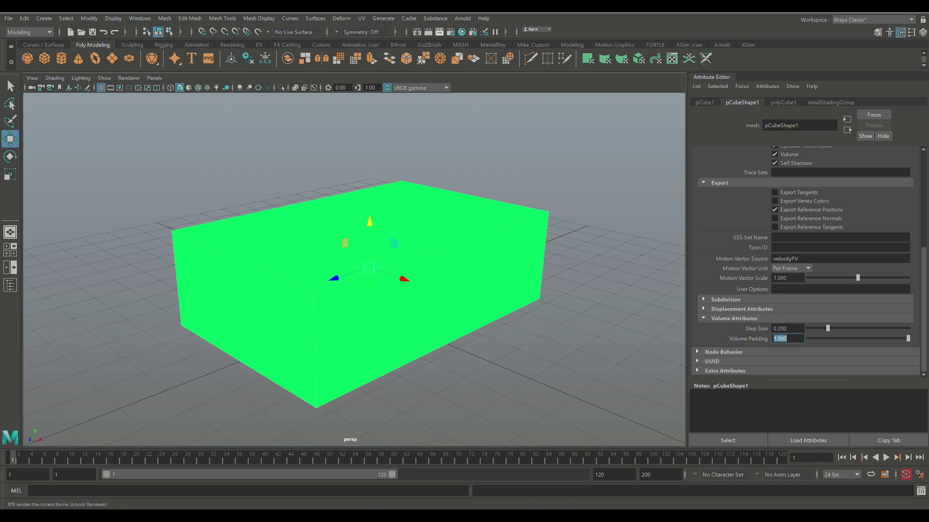
Step: IPR-render the box and zoom into the preview to check its soft, smoky grey volume
{"action": "left_click", "coordinate": [439, 32]}
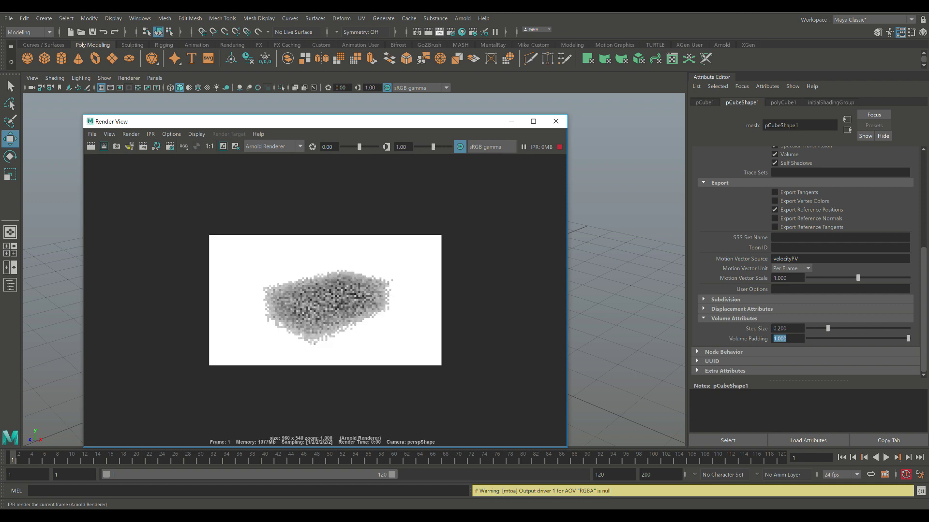
{"action": "scroll", "coordinate": [337, 307], "scroll_direction": "down", "scroll_amount": 3}
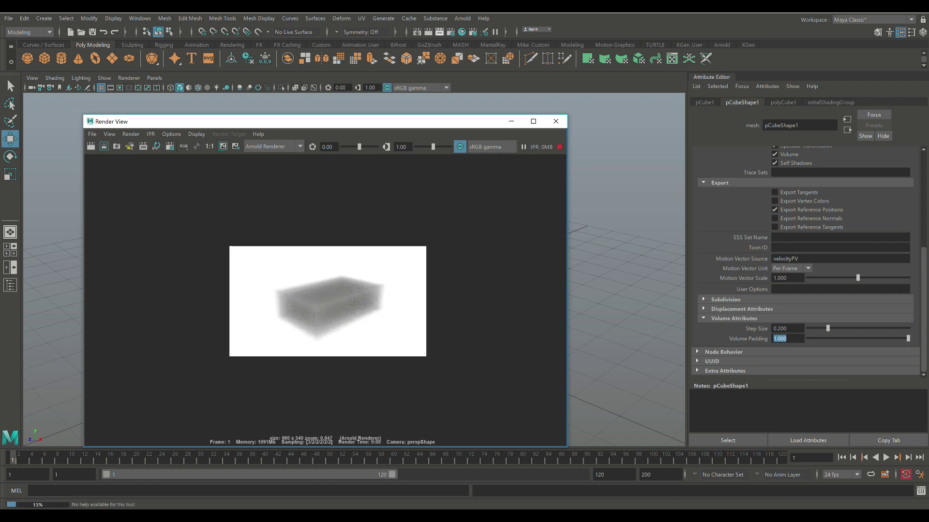
{"action": "scroll", "coordinate": [337, 307], "scroll_direction": "up", "scroll_amount": 4}
{"action": "scroll", "coordinate": [342, 307], "scroll_direction": "up", "scroll_amount": 8}
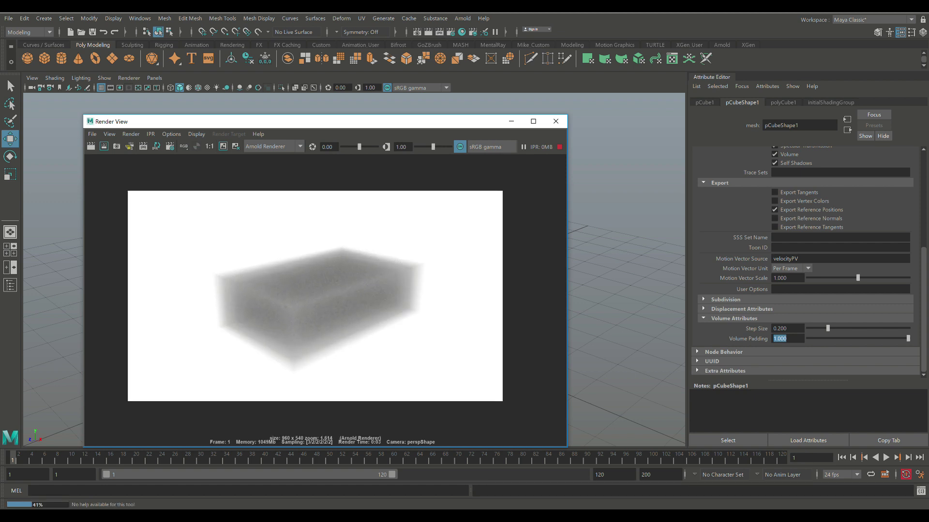
{"action": "scroll", "coordinate": [324, 295], "scroll_direction": "up", "scroll_amount": 1}
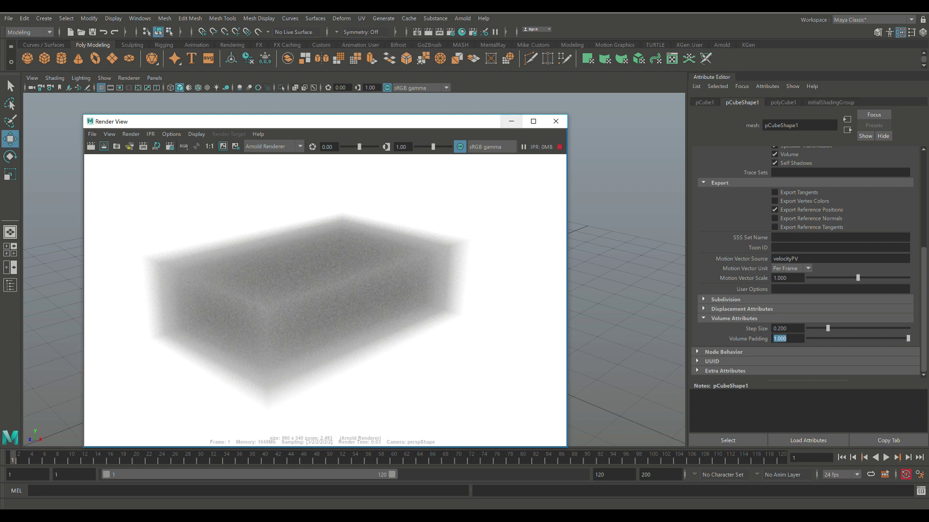
{"action": "left_click_drag", "start_coordinate": [476, 127], "coordinate": [928, 89]}
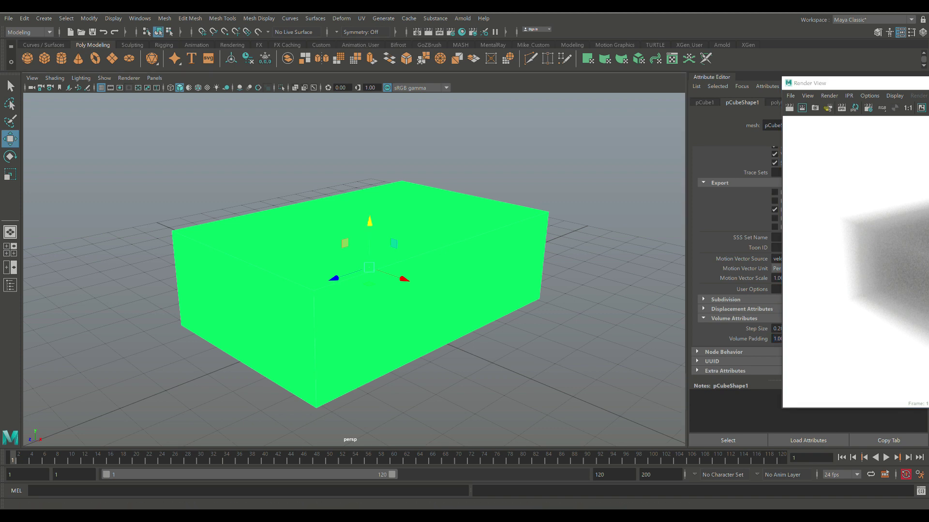
Step: Open aiStandardVolume1 from the Volume material slot of initialShadingGroup
{"action": "left_click_drag", "start_coordinate": [858, 88], "coordinate": [97, 97]}
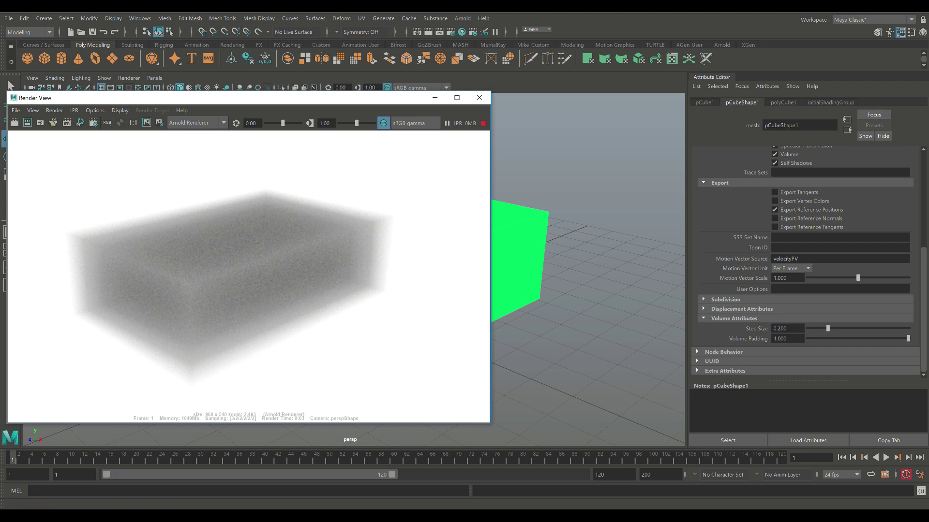
{"action": "left_click", "coordinate": [830, 102]}
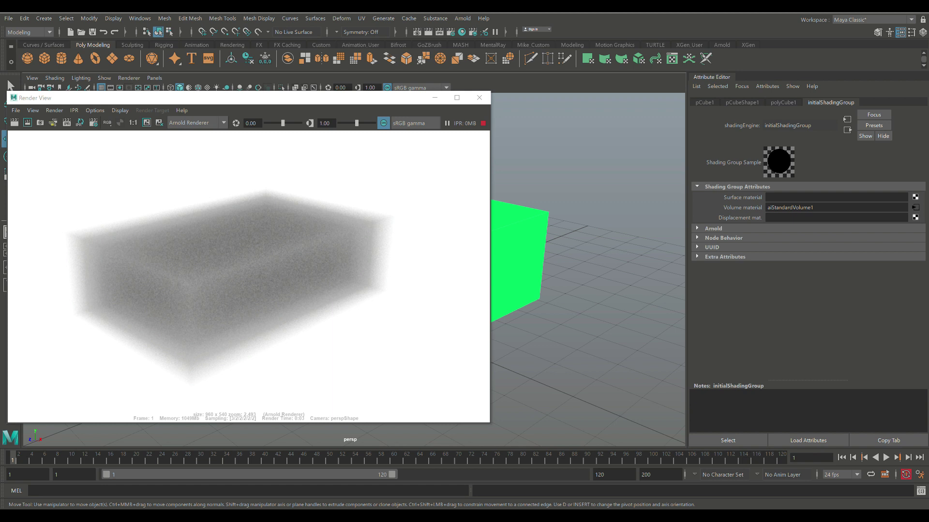
{"action": "left_click", "coordinate": [915, 207]}
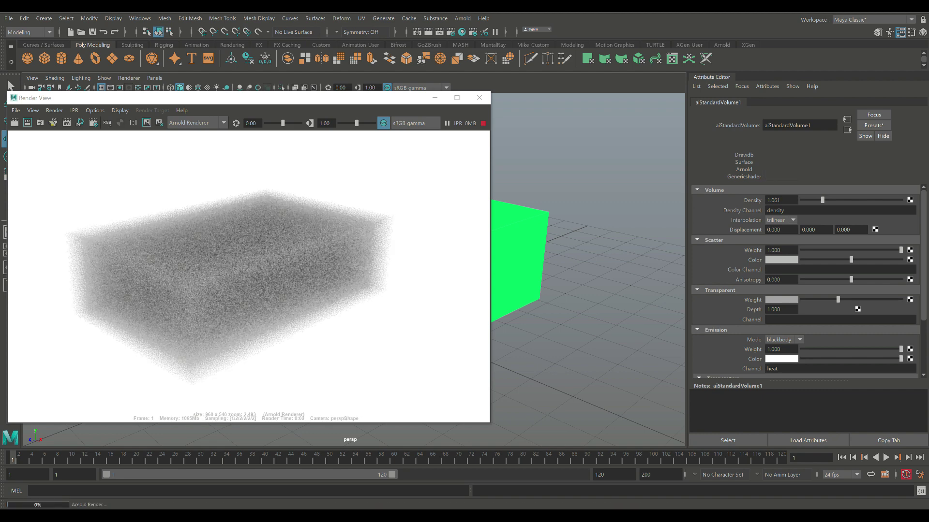
Step: Try aiStandardVolume1 densities of about 2.7, 10, 0.05, 0.1 and 0.5, ending at 0.96
{"action": "left_click_drag", "start_coordinate": [821, 200], "coordinate": [855, 200]}
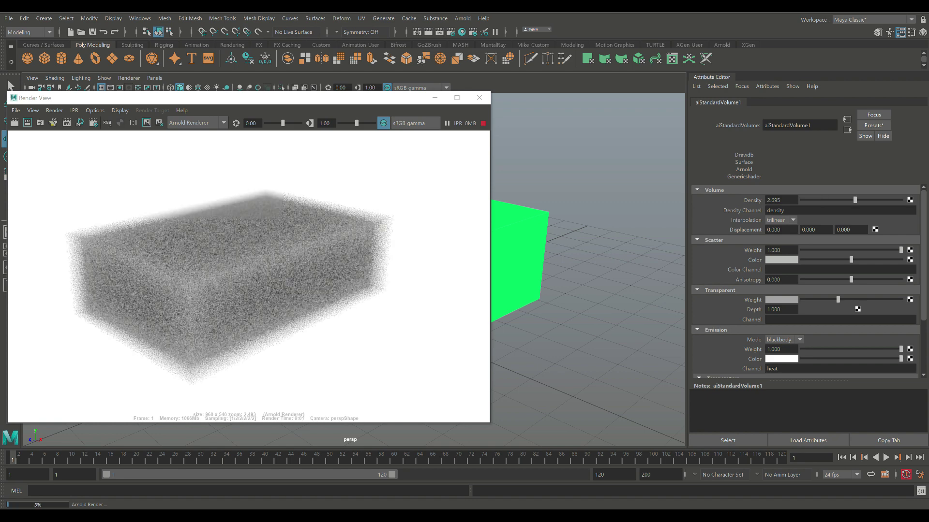
{"action": "double_click", "coordinate": [774, 200]}
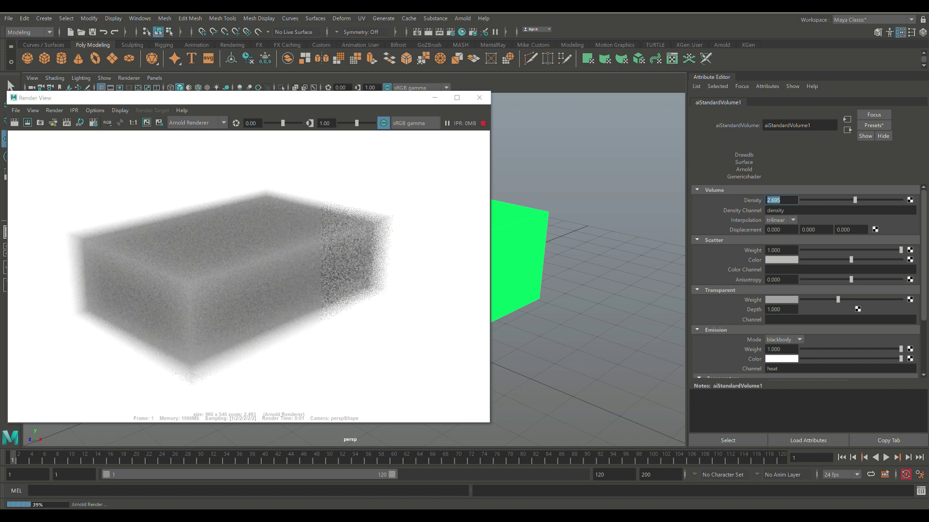
{"action": "type", "text": "10"}
{"action": "key", "text": "Return"}
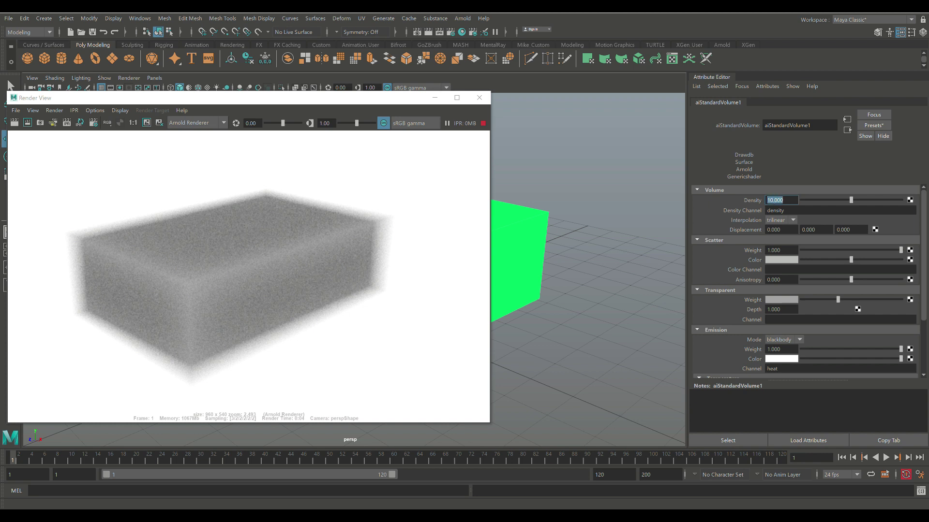
{"action": "type", "text": "0.05"}
{"action": "key", "text": "Return"}
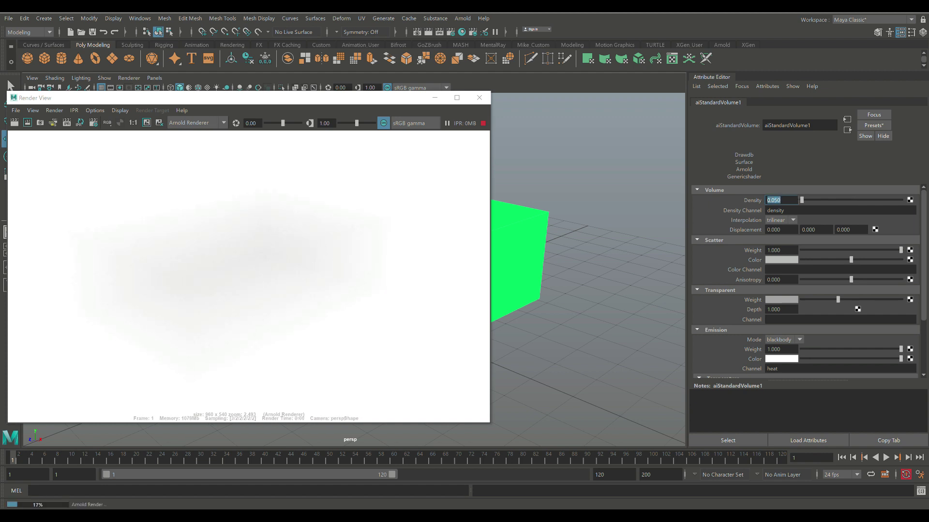
{"action": "type", "text": "0.1"}
{"action": "key", "text": "Return"}
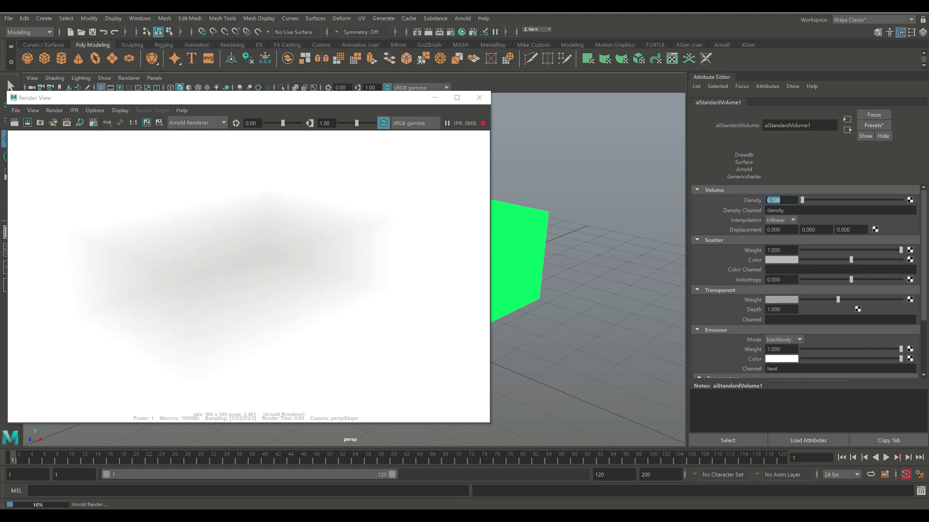
{"action": "type", "text": "0.5"}
{"action": "key", "text": "Return"}
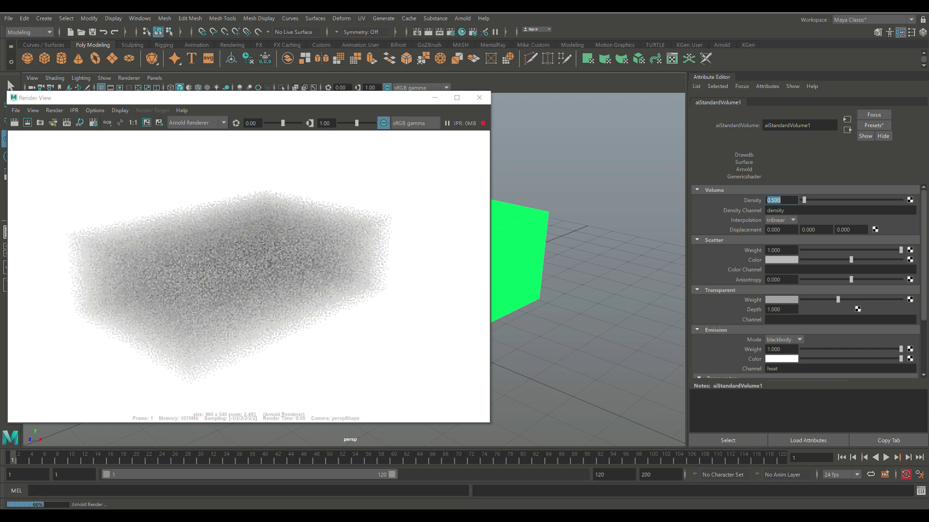
{"action": "type", "text": "0.96"}
{"action": "key", "text": "Return"}
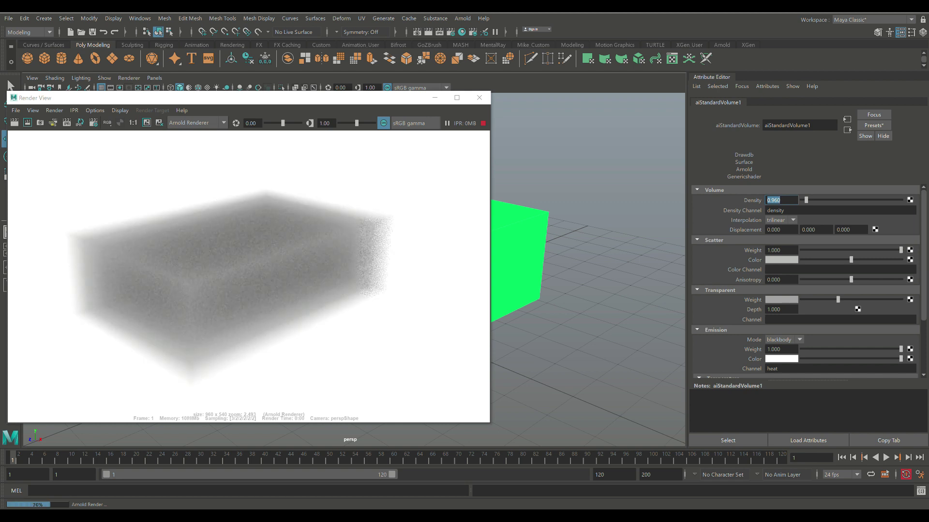
Step: Set aiStandardVolume1 Density to 5 and begin picking a texture node for Displacement
{"action": "left_click_drag", "start_coordinate": [318, 100], "coordinate": [386, 98]}
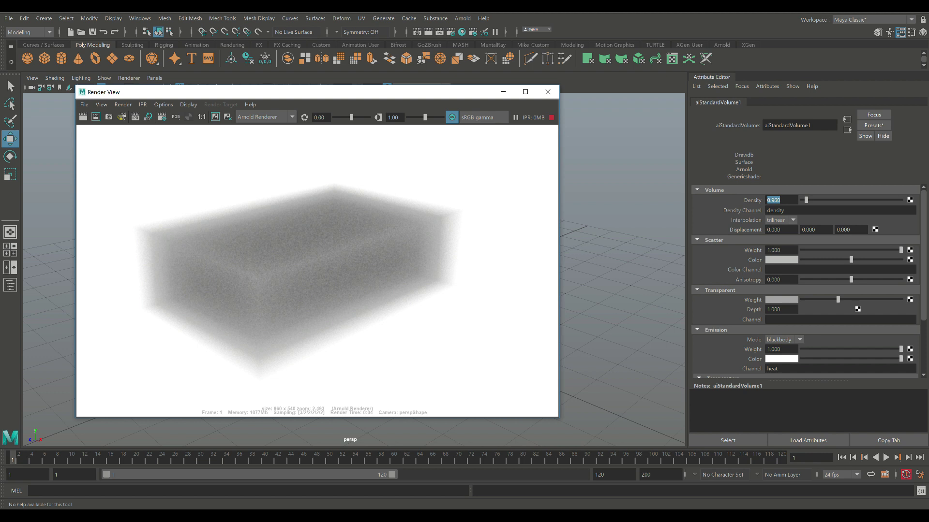
{"action": "double_click", "coordinate": [775, 201]}
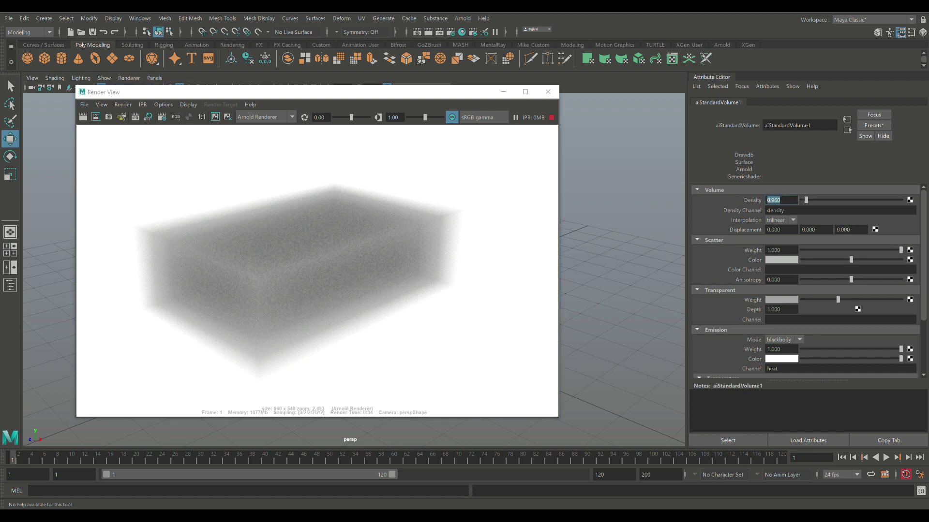
{"action": "type", "text": "5"}
{"action": "key", "text": "Return"}
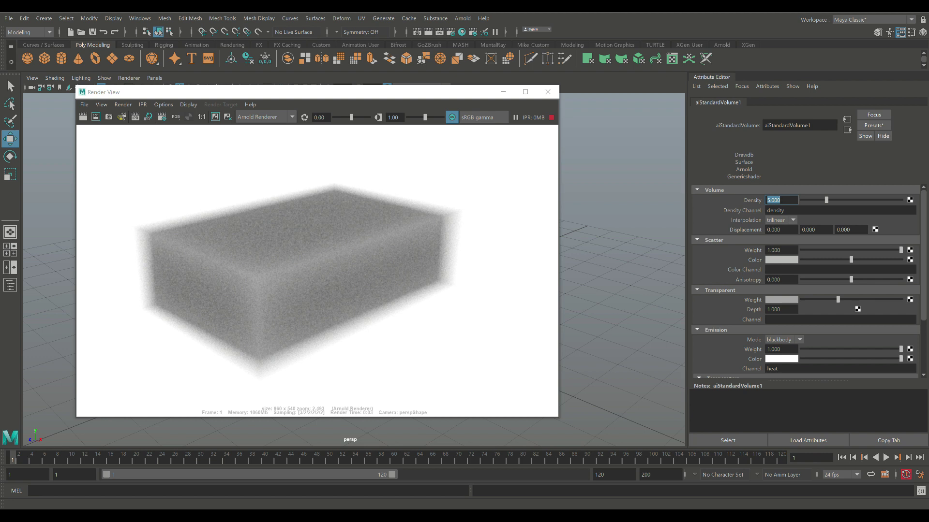
{"action": "left_click", "coordinate": [909, 200]}
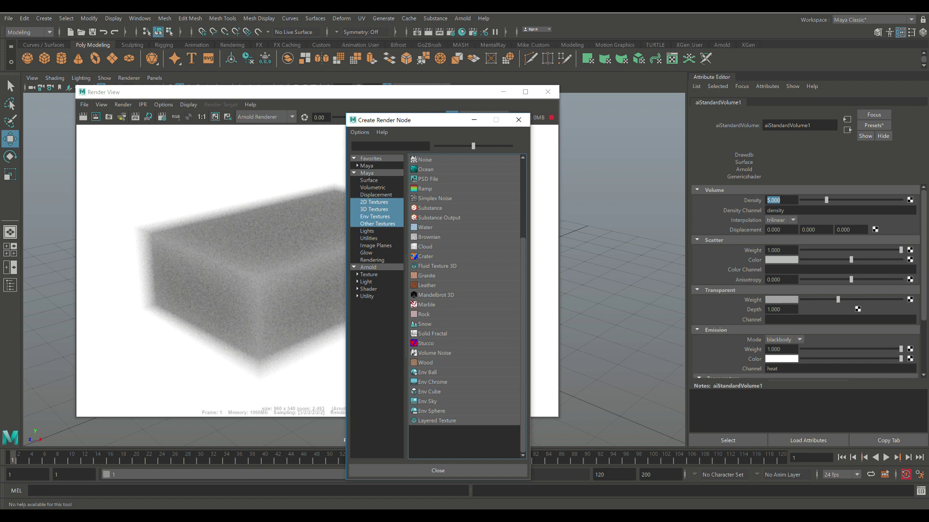
Step: Show only Arnold render nodes and filter the list with 'ainoise' to find the aiNoise node
{"action": "left_click", "coordinate": [368, 267]}
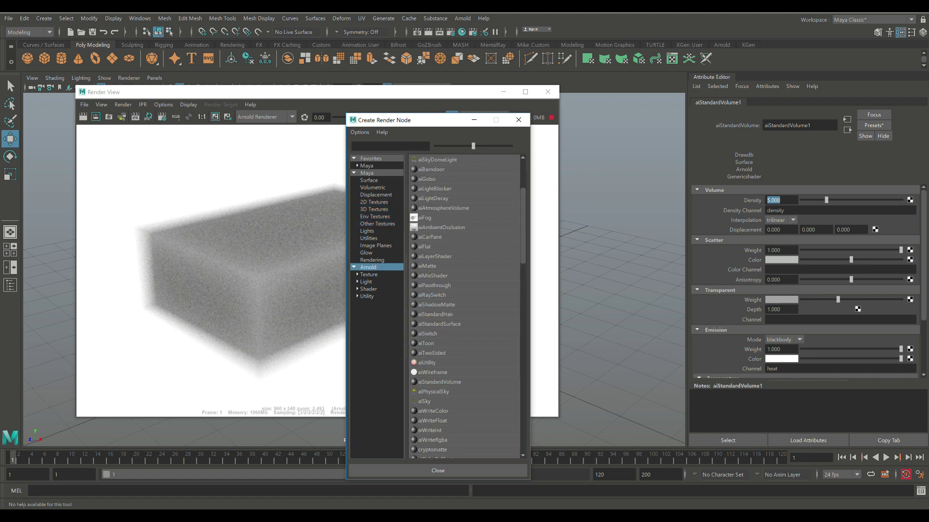
{"action": "scroll", "coordinate": [464, 305], "scroll_direction": "down", "scroll_amount": 5}
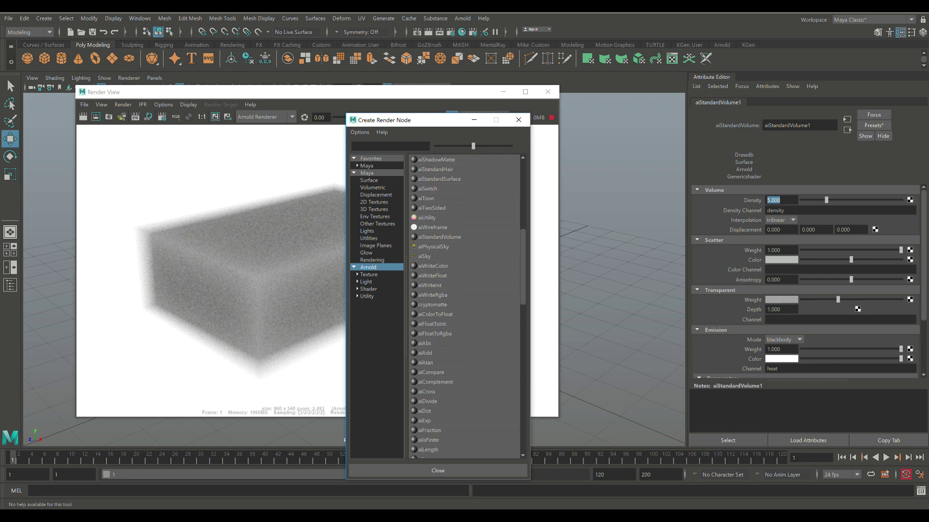
{"action": "scroll", "coordinate": [465, 304], "scroll_direction": "down", "scroll_amount": 5}
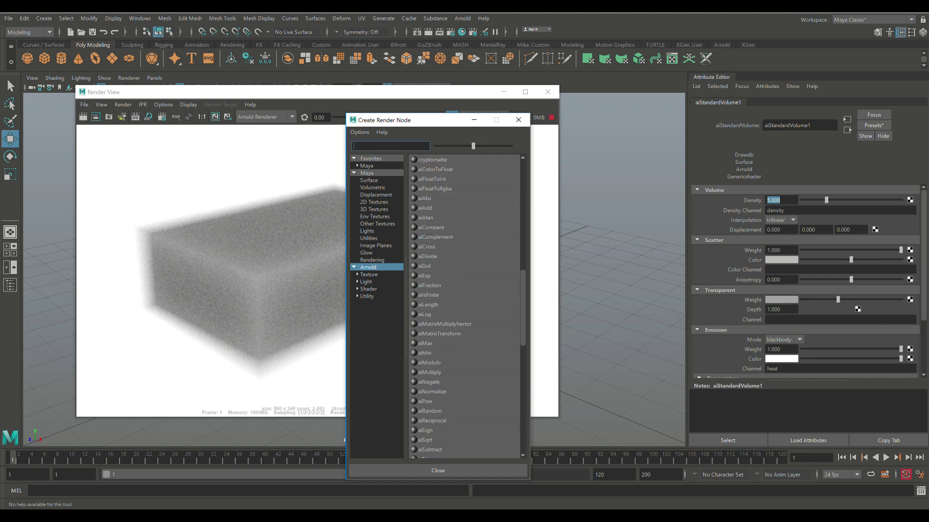
{"action": "type", "text": "ainoise"}
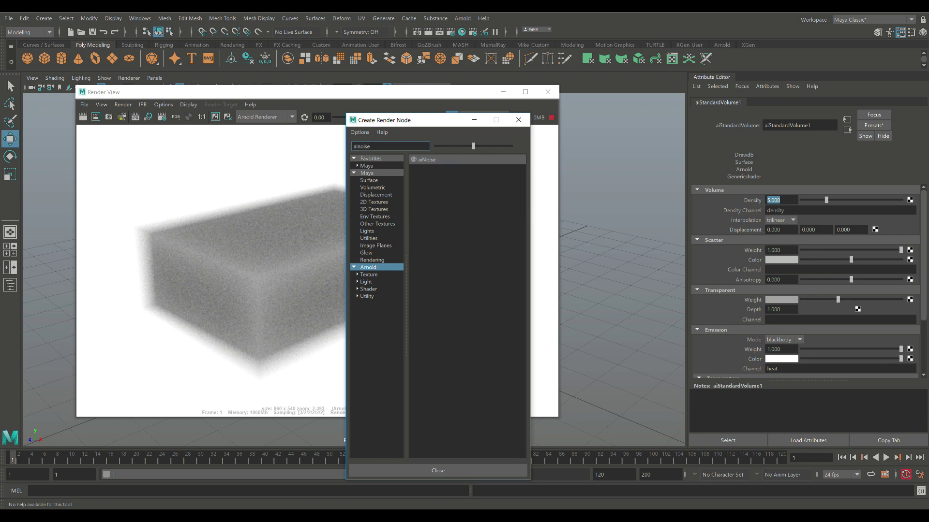
Step: Connect a new aiNoise1 texture to aiStandardVolume1's displacement and set its Distortion to 4.816
{"action": "left_click", "coordinate": [426, 160]}
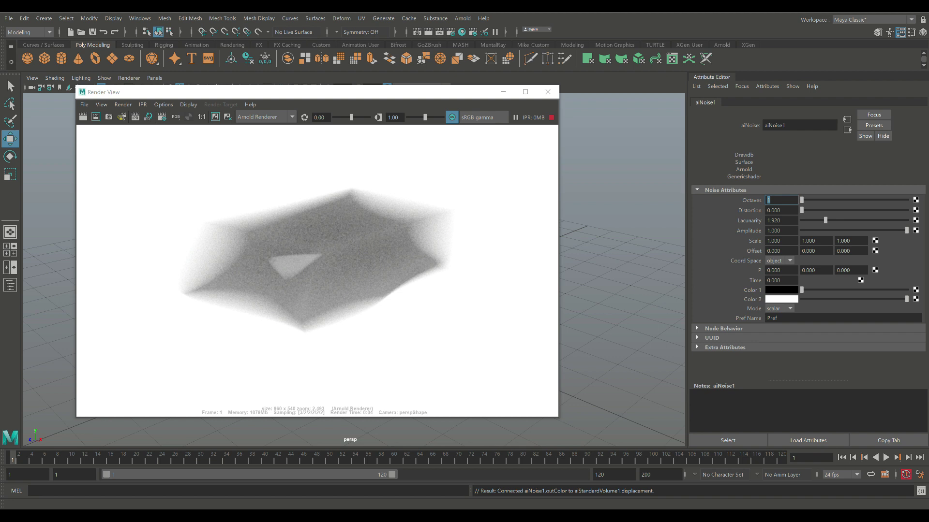
{"action": "left_click_drag", "start_coordinate": [802, 210], "coordinate": [852, 210]}
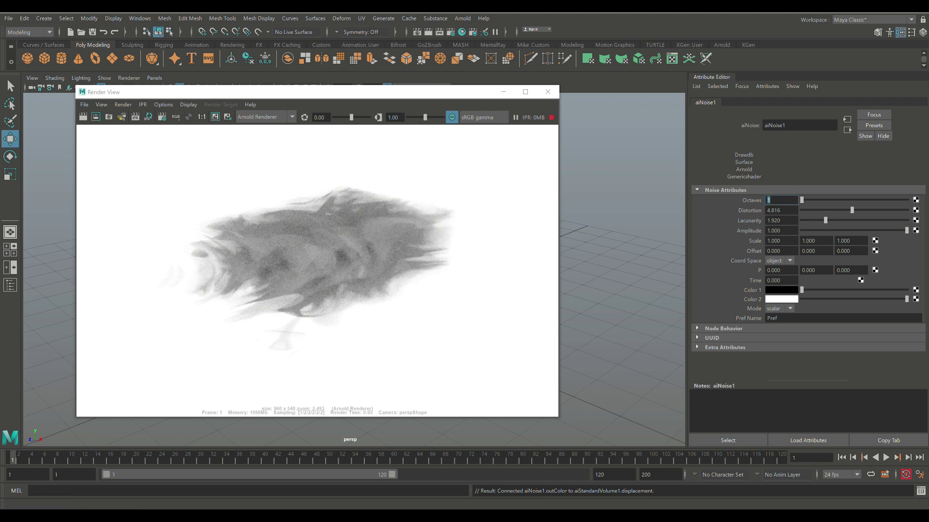
Step: Give aiNoise1 5 octaves and an amplitude of 0.5, after briefly trying 0.1
{"action": "type", "text": "5"}
{"action": "key", "text": "Return"}
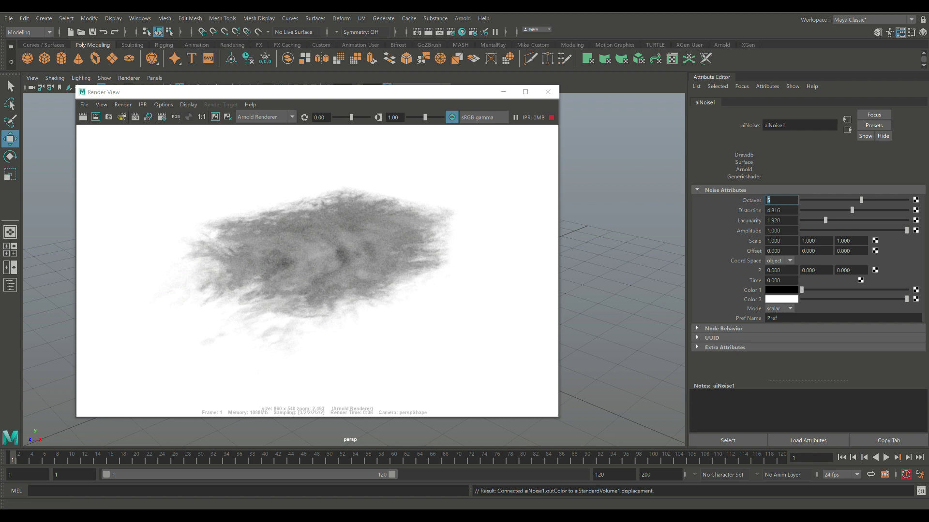
{"action": "double_click", "coordinate": [774, 231]}
{"action": "type", "text": "0.1"}
{"action": "key", "text": "Return"}
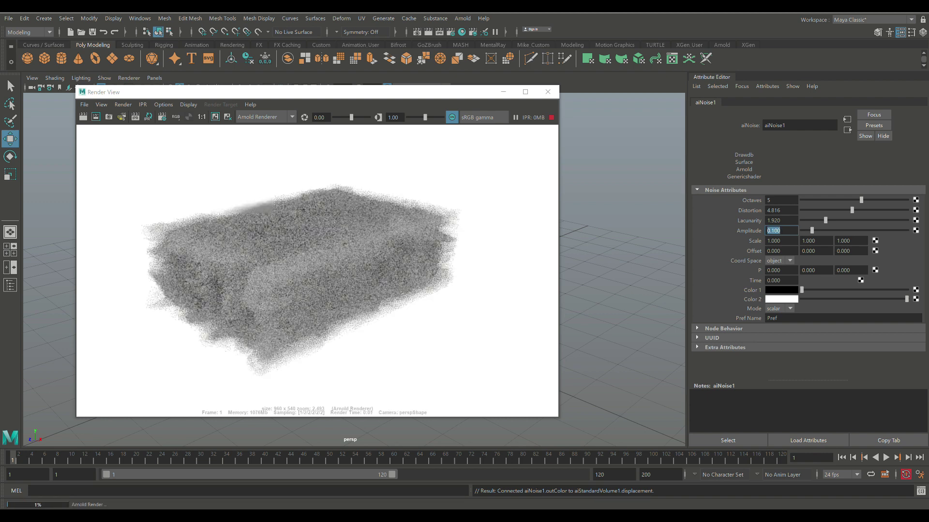
{"action": "type", "text": "0.5"}
{"action": "key", "text": "Return"}
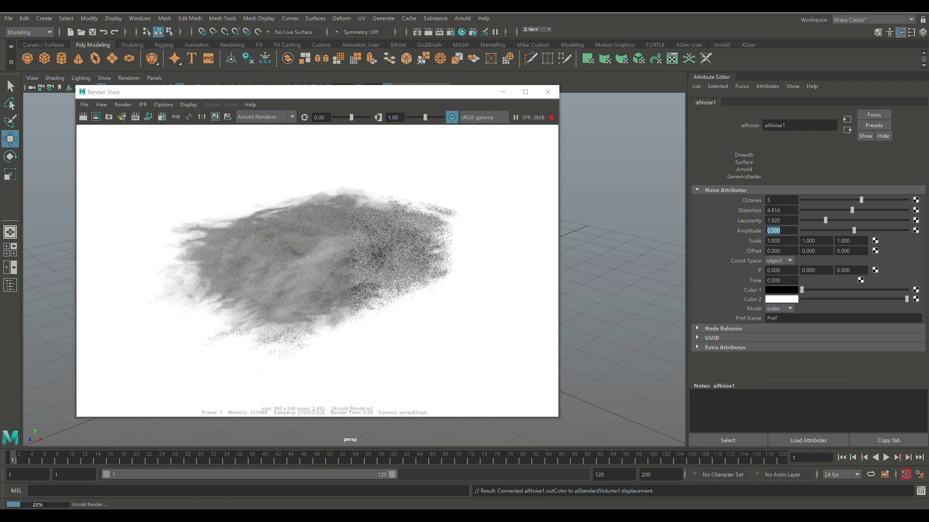
Step: Change aiNoise1's Color 1 from black to light grey for a thinner, speckled cloud
{"action": "left_click_drag", "start_coordinate": [802, 290], "coordinate": [845, 291]}
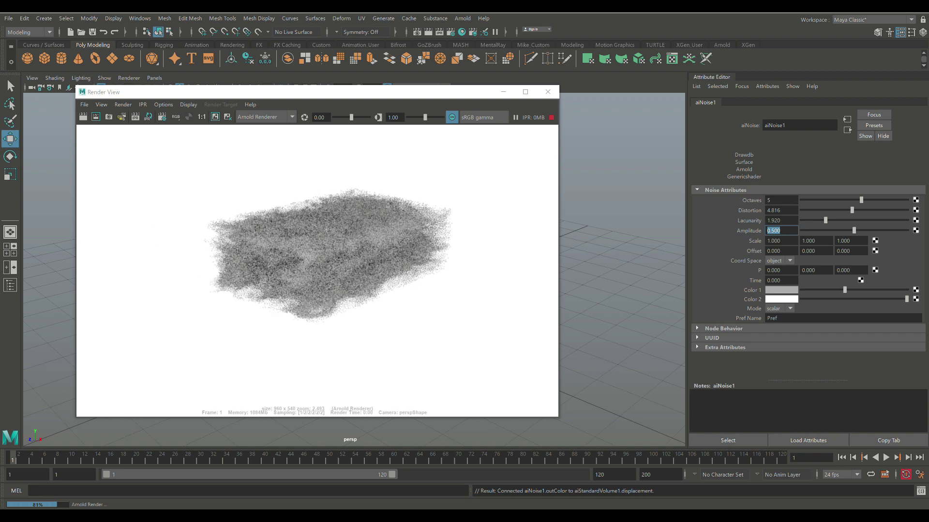